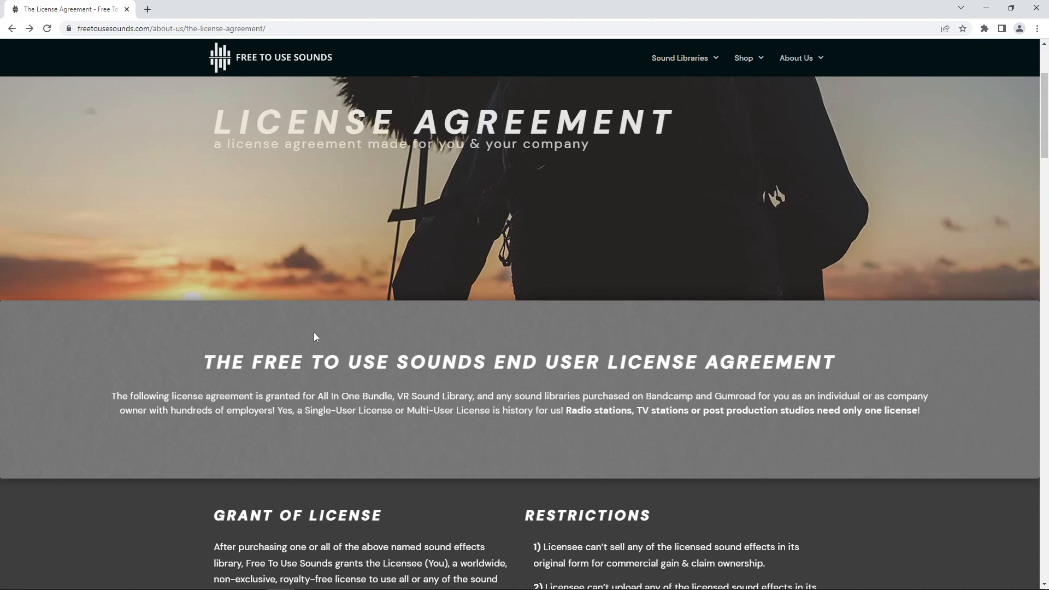
Read through the rights granted and restrictions in the sound effects license agreement
drag(448, 455, 489, 506)
scroll(490, 366, down, 10)
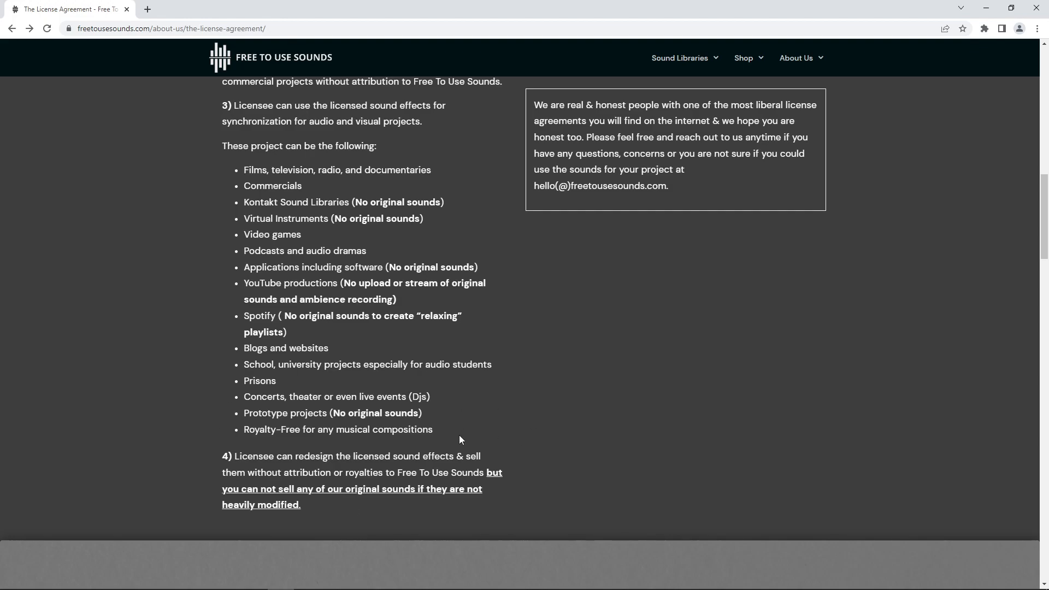
scroll(459, 440, up, 10)
Open the premium sound libraries shop page and review the All In One Bundle offer
mouse_move(710, 61)
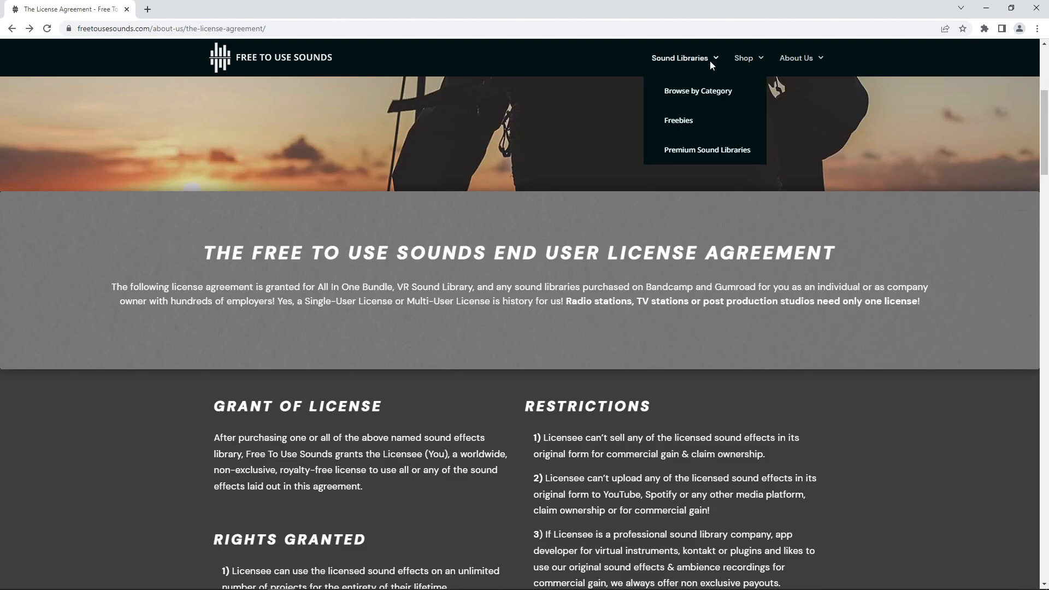
click(699, 151)
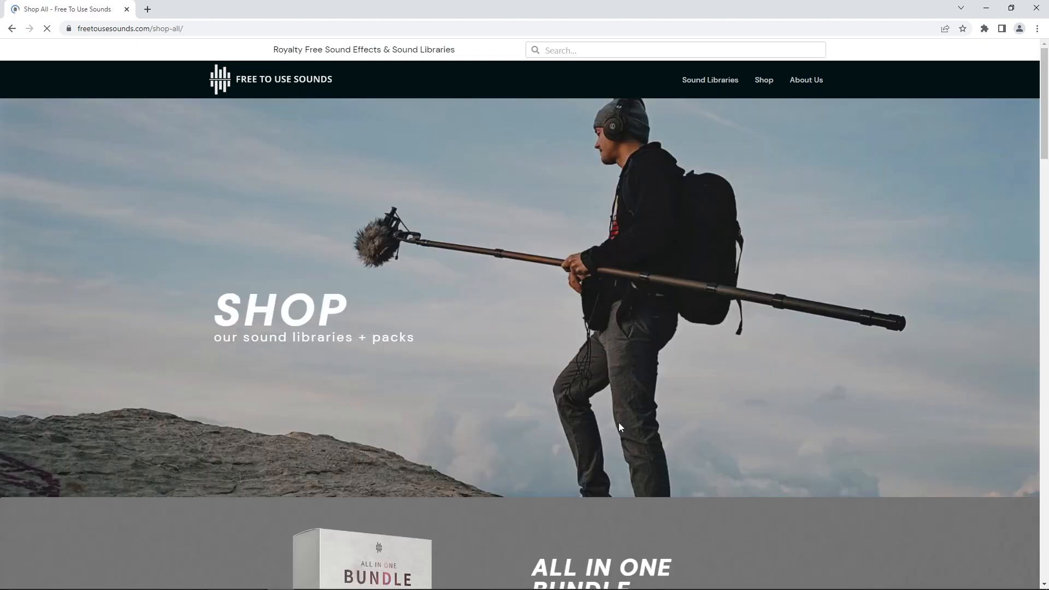
scroll(539, 317, down, 5)
drag(708, 368, 757, 368)
click(682, 368)
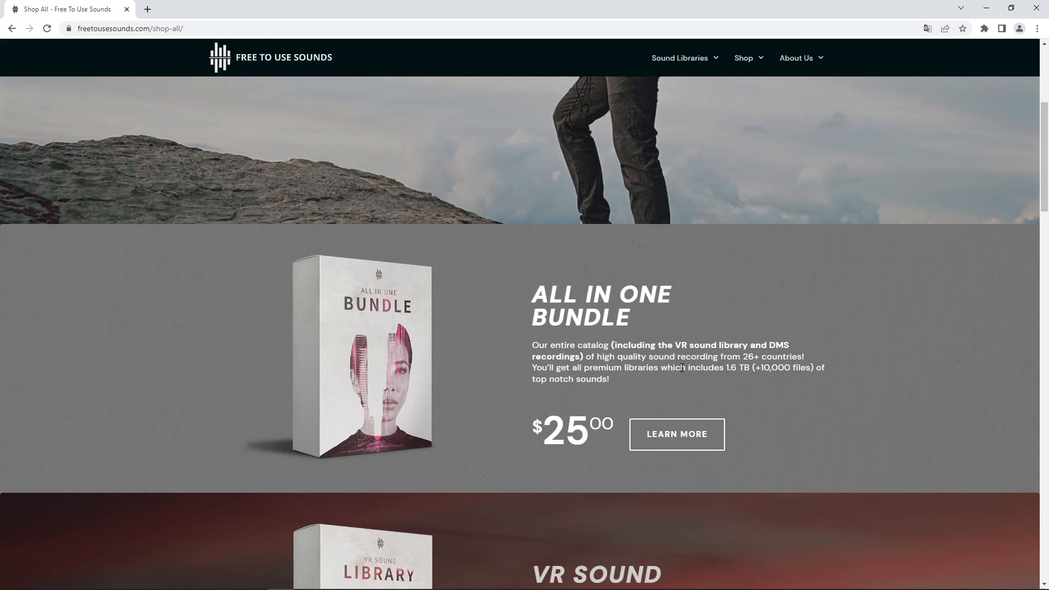
key(alt+Left)
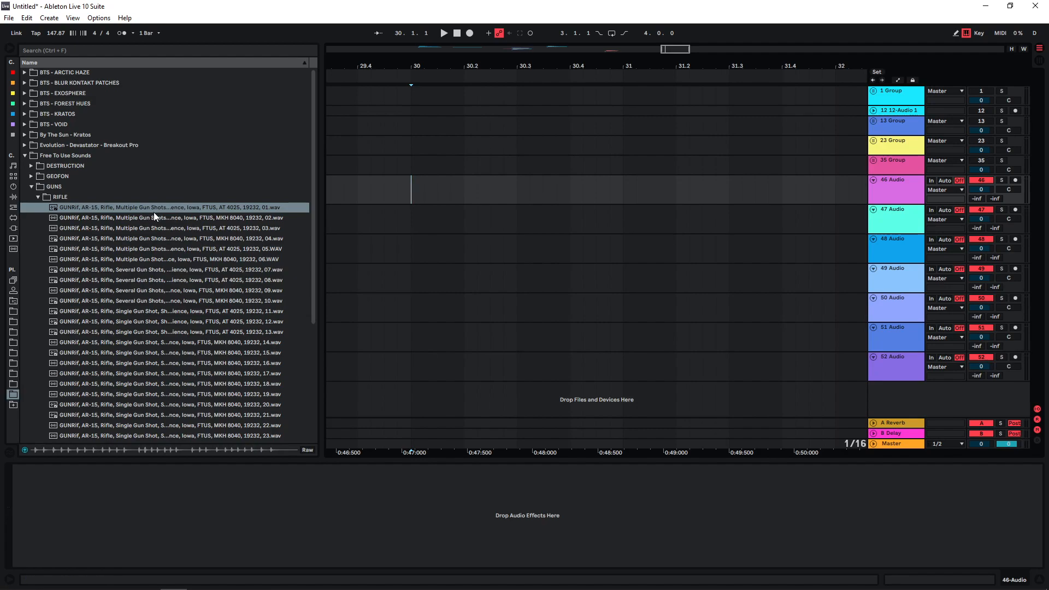
Switch to Ableton Live, audition the AR-15 rifle samples and place Multiple Gun Shots 05 on track 46 near bar 30
click(153, 214)
click(148, 238)
click(144, 450)
drag(164, 249, 382, 188)
click(416, 197)
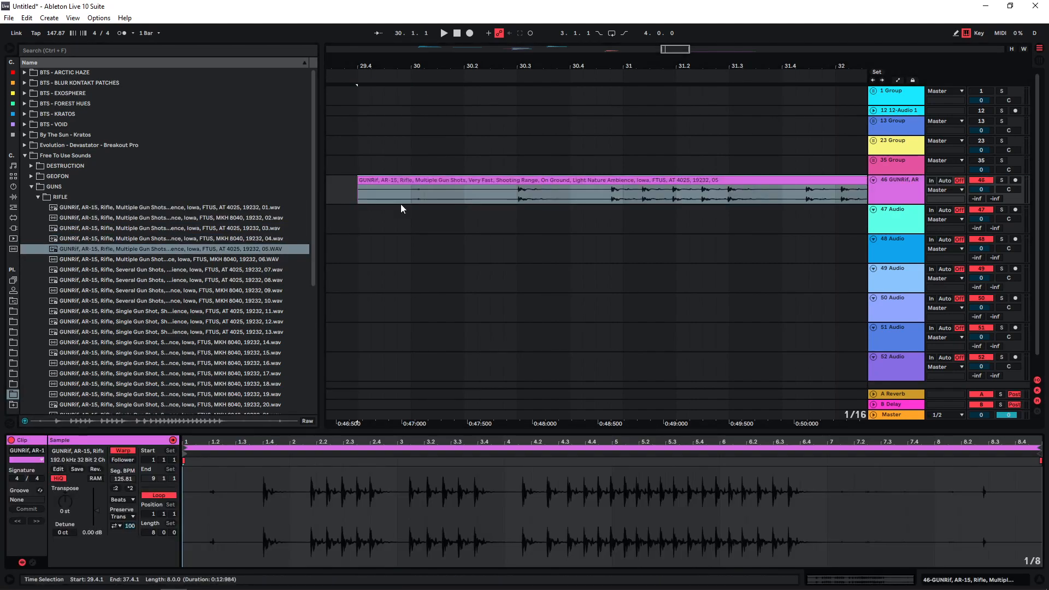
Turn off warping on the track 46 clip, reduce it to a single faded-out shot starting at bar 30, and play it
click(124, 453)
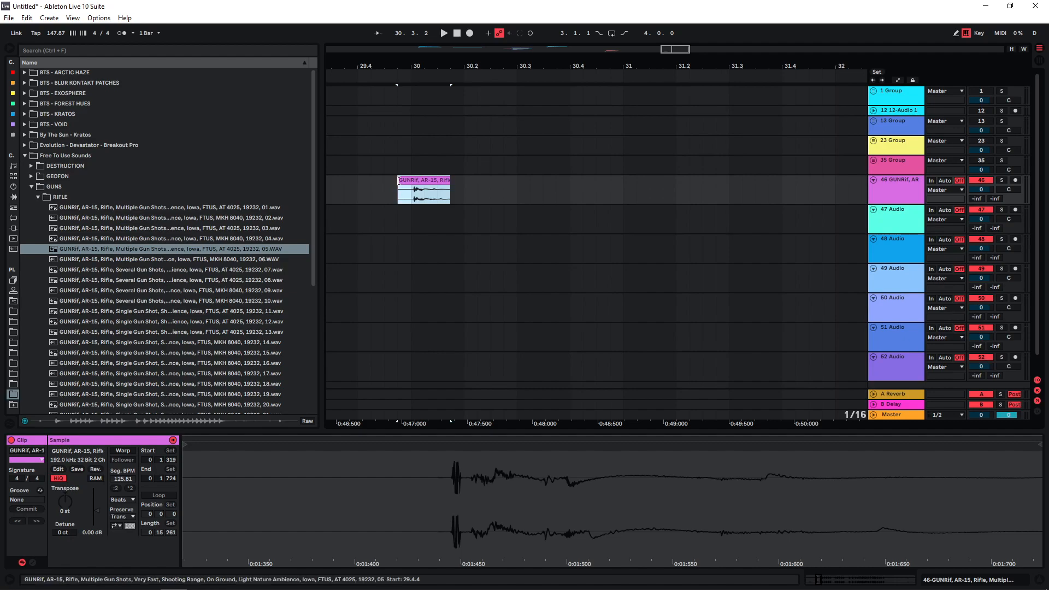
key(space)
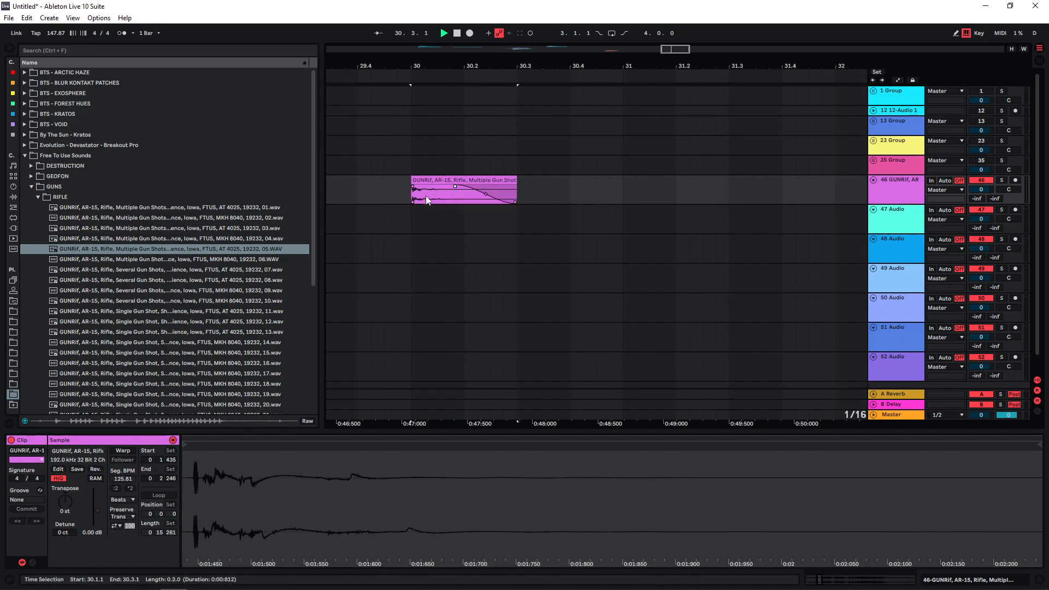
key(space)
key(space)
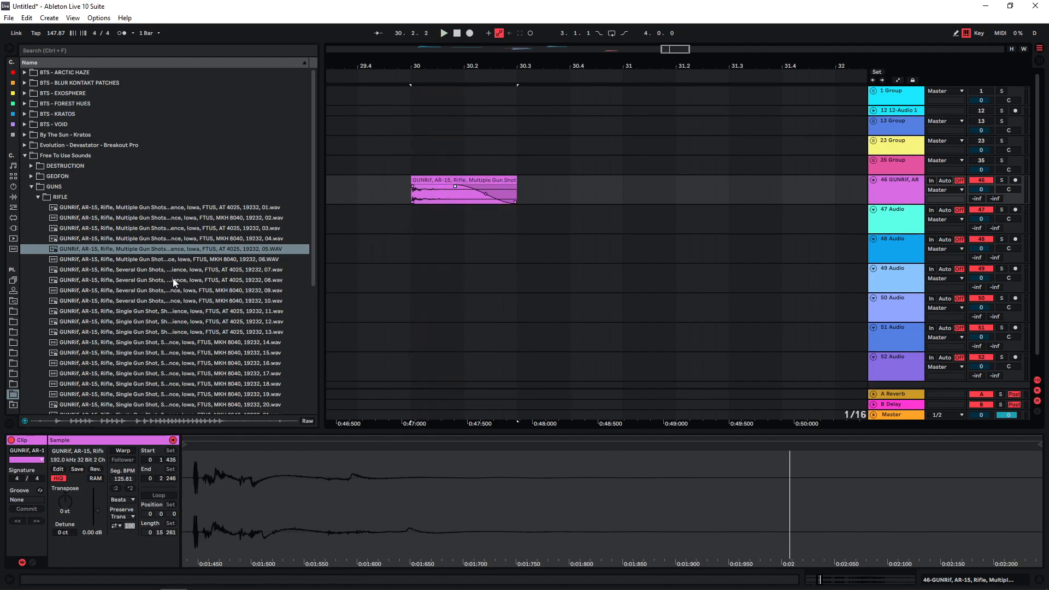
Audition more rifle samples and place Single Gun Shot 11 on track 47 beneath the first shot
click(174, 280)
click(171, 292)
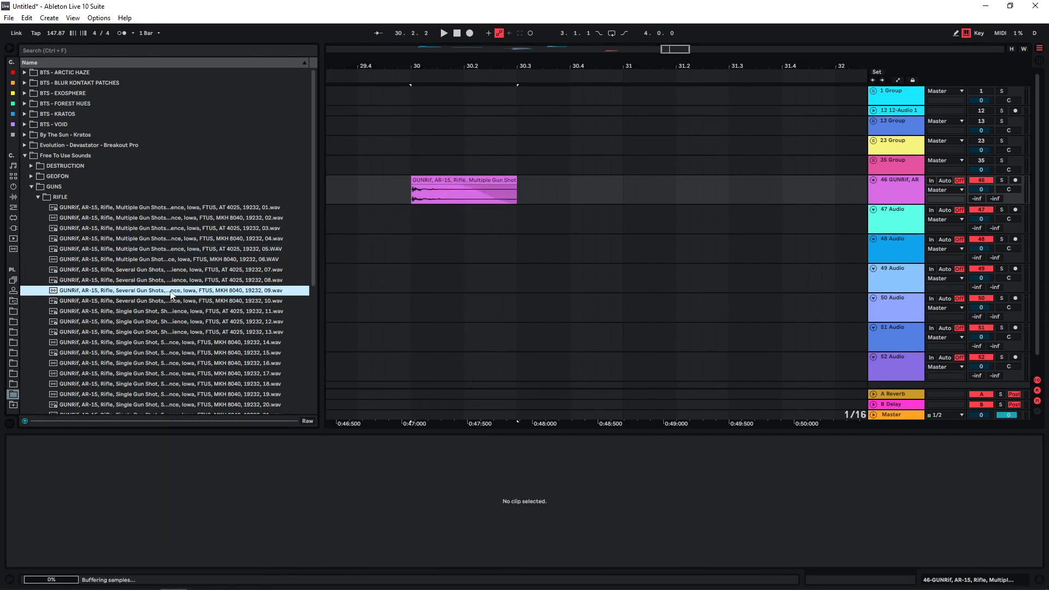
click(170, 311)
drag(170, 311, 409, 222)
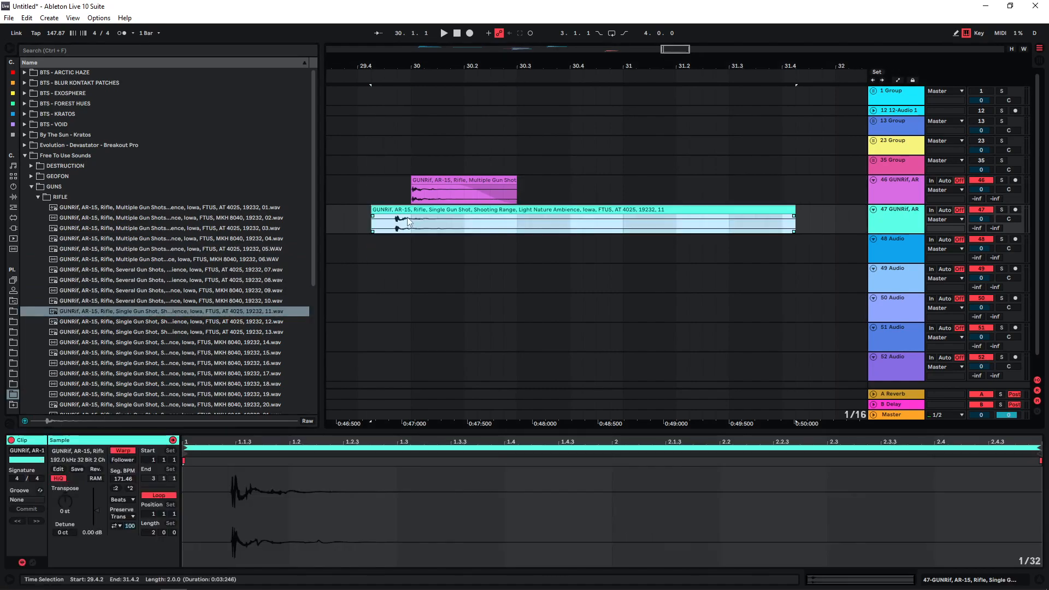
Unwarp and shorten the track 47 clip, align its shot with the layer above at bar 30, and play both
click(123, 451)
click(417, 211)
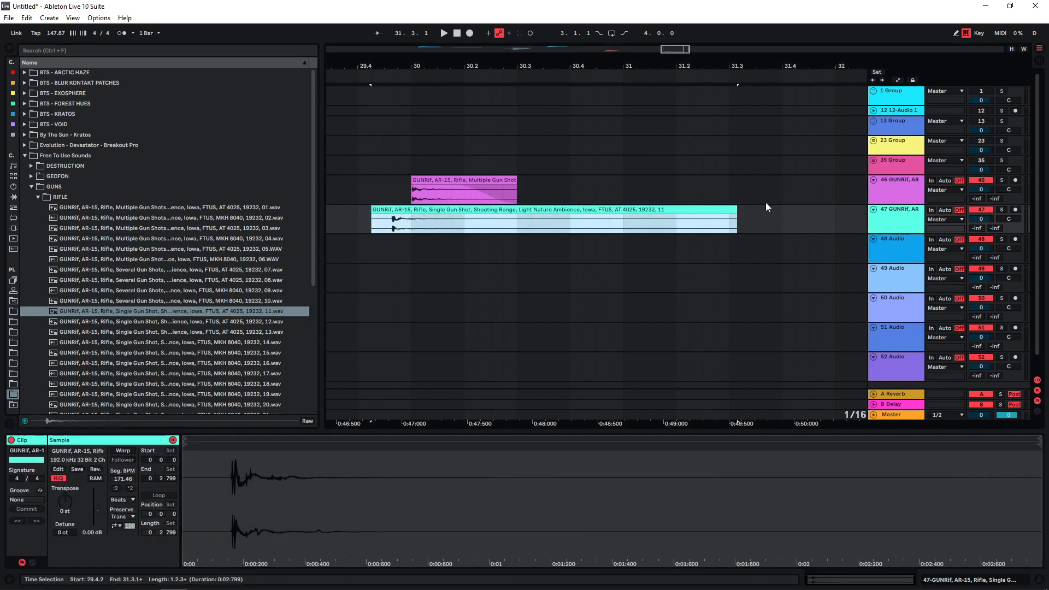
drag(738, 214, 621, 213)
drag(398, 210, 420, 210)
click(398, 191)
key(space)
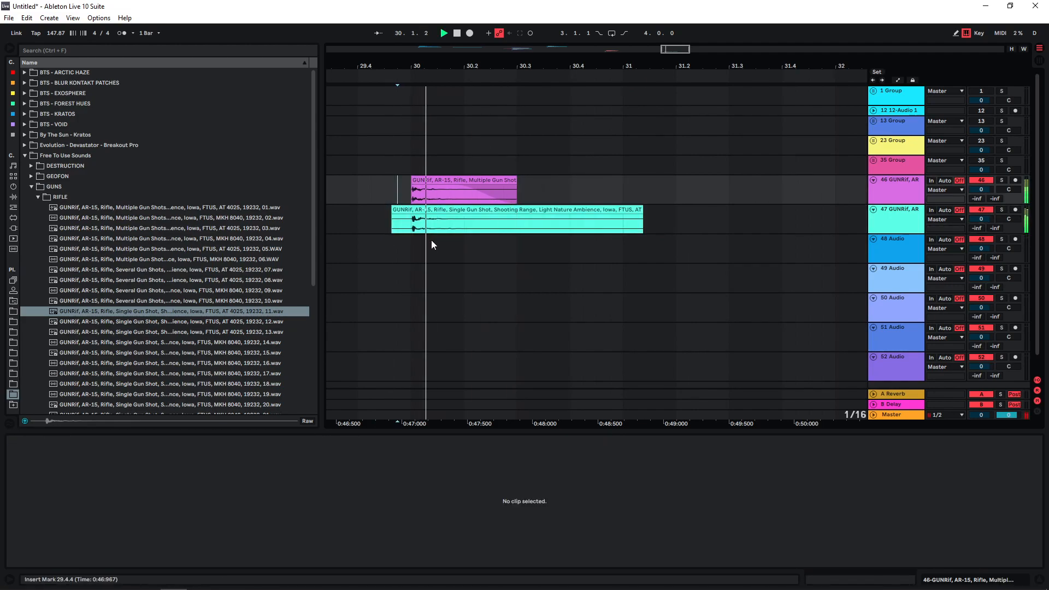
Duplicate the Single Gun Shot 11 clip onto track 48 and transpose the copy to -7 st
click(429, 210)
key(space)
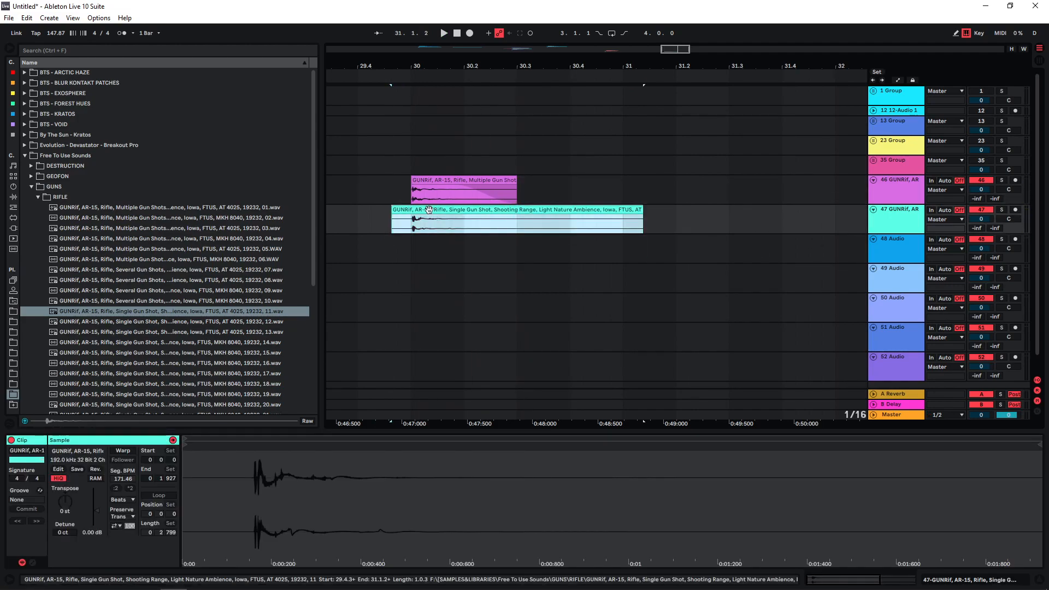
drag(65, 502, 65, 528)
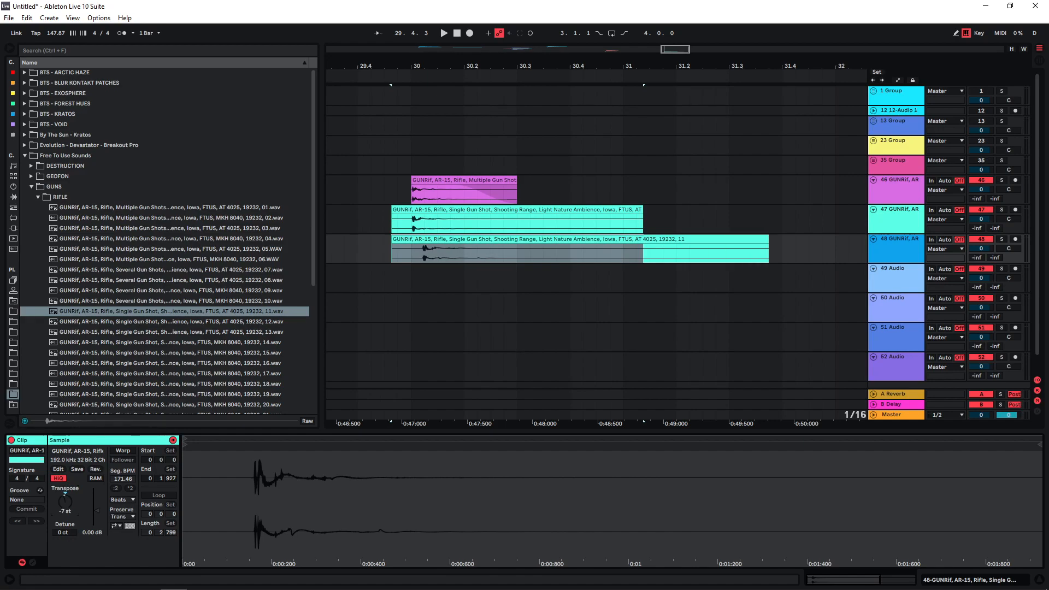
Solo track 48, set its clip transposition to -6 st, and play the pitched-down shot
click(1002, 239)
key(space)
drag(65, 501, 65, 488)
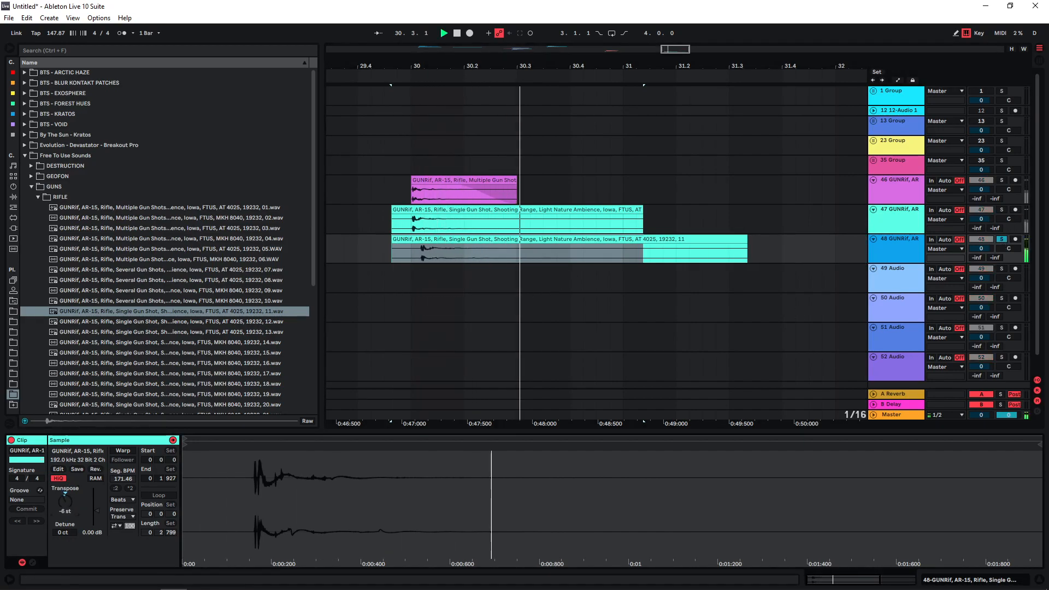
key(space)
key(space)
key(space)
Align the pitched-down shot on track 48 with the shots above, and play all layers together without solo
drag(543, 241, 533, 243)
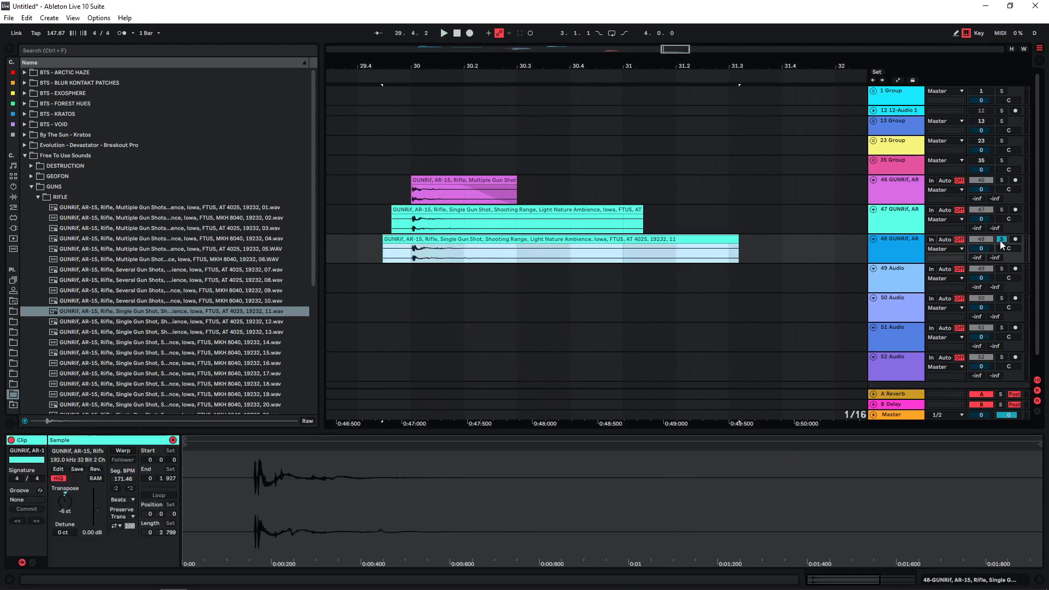
click(1002, 239)
key(space)
click(1001, 181)
click(1001, 181)
key(space)
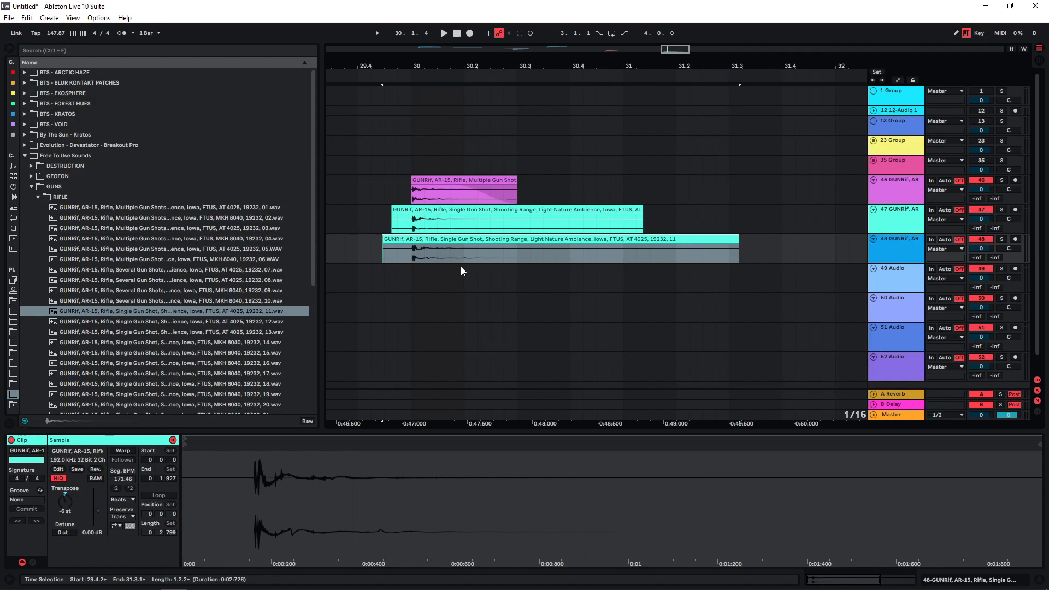
Shift the track 48 clip slightly earlier than the other two shots and play the layers
drag(451, 249, 440, 247)
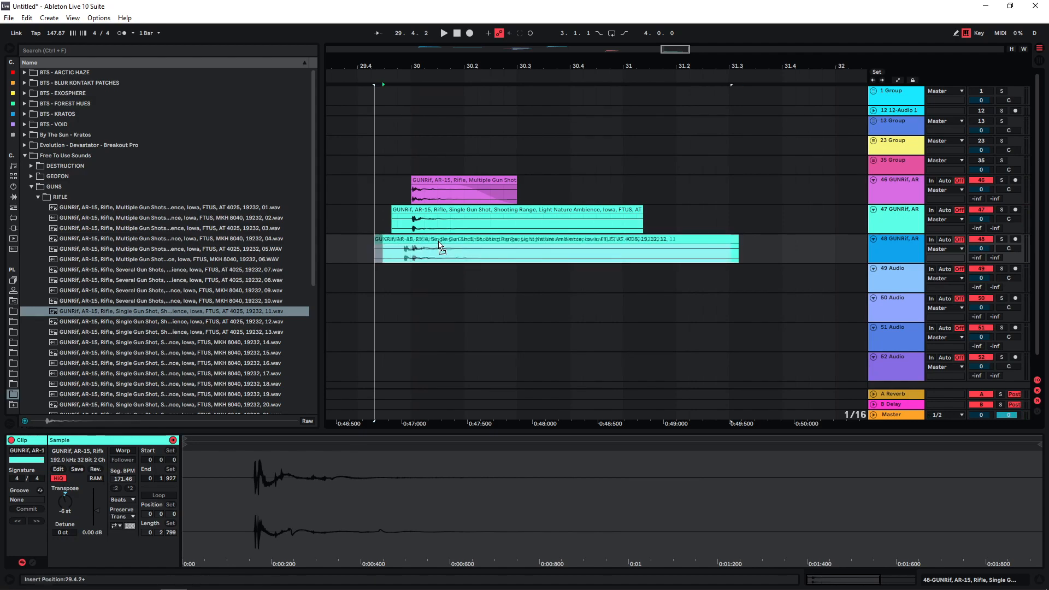
click(365, 225)
key(space)
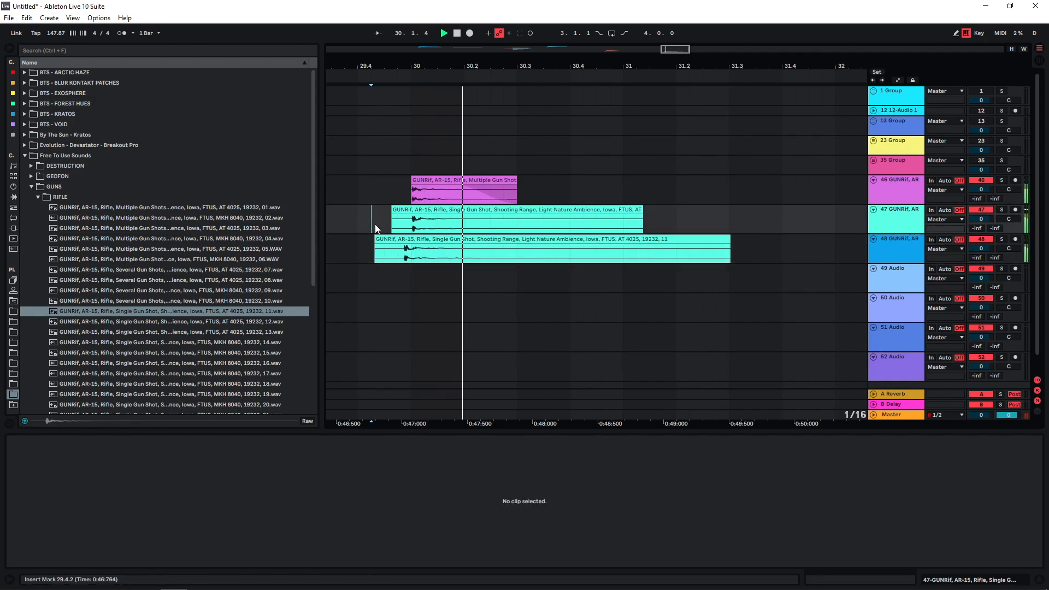
Trim the start of the track 48 clip, add fade-ins to the clips on tracks 47 and 48, and play them
click(389, 241)
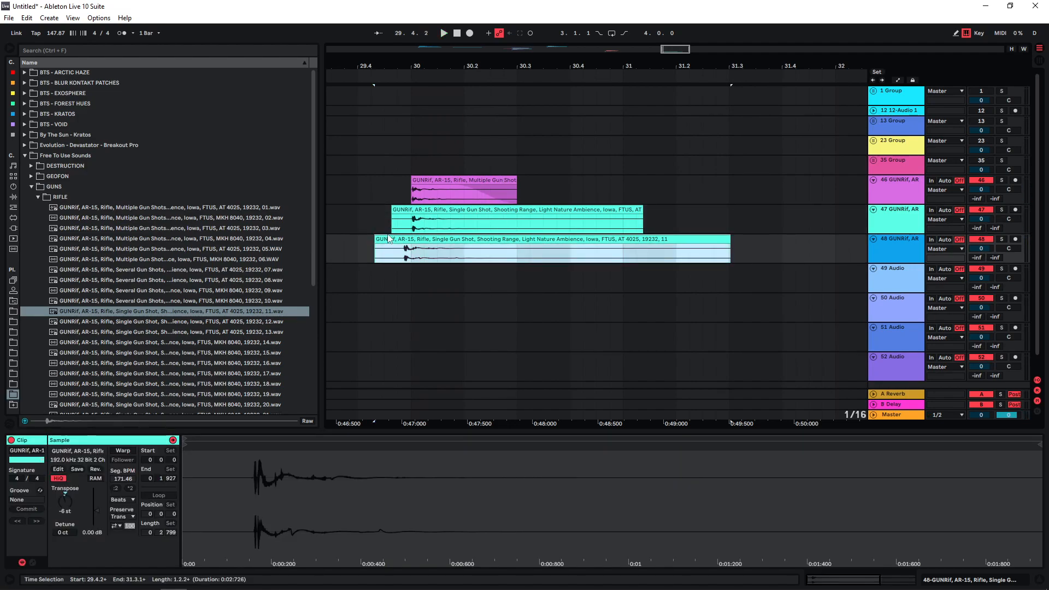
click(388, 194)
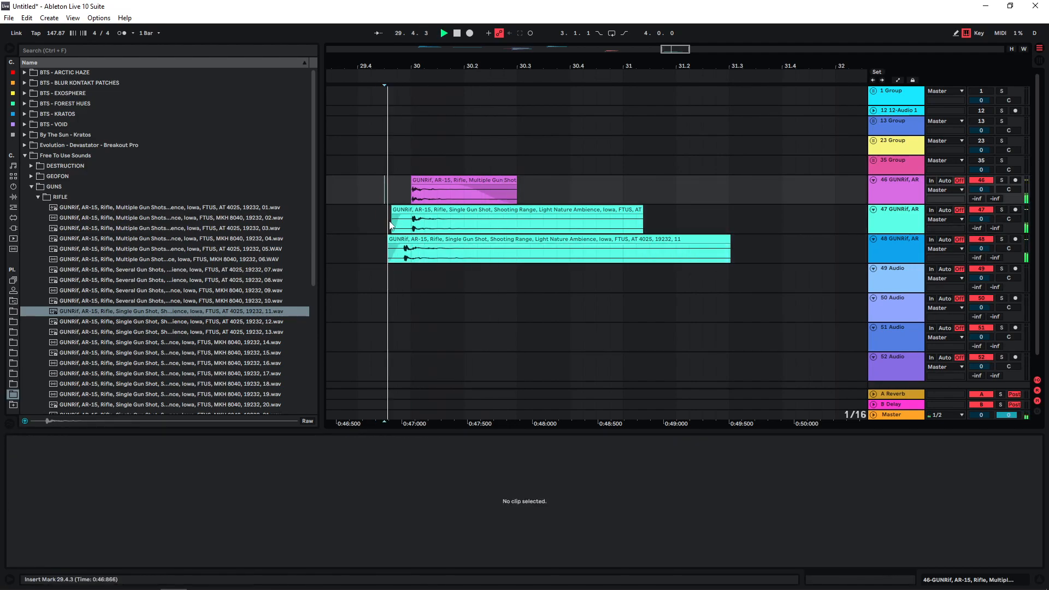
key(space)
click(389, 240)
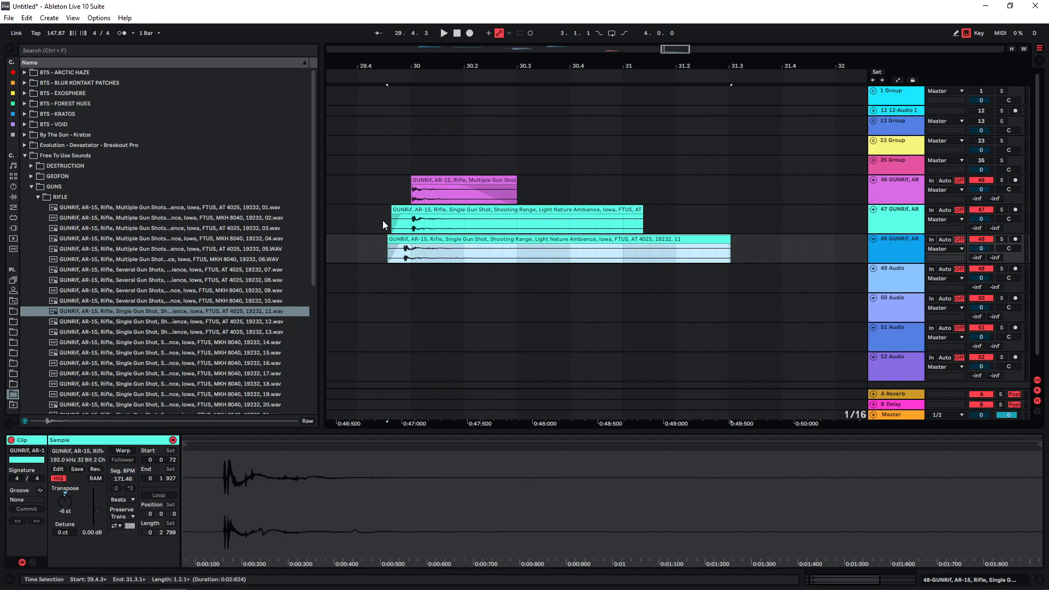
Open the DESTRUCTION impact samples and audition the debris and hammer recordings
click(31, 186)
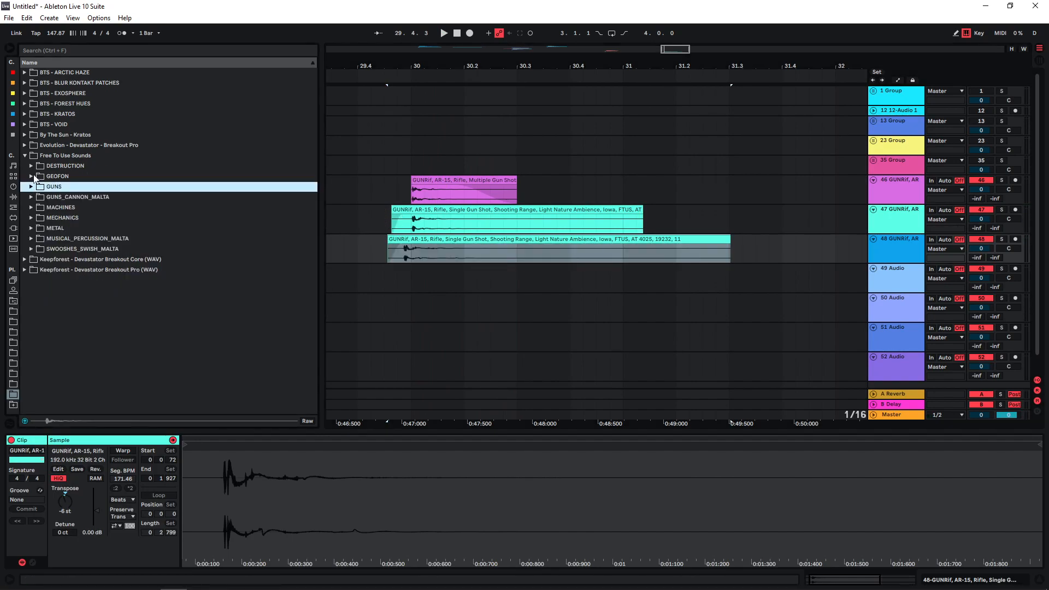
click(31, 166)
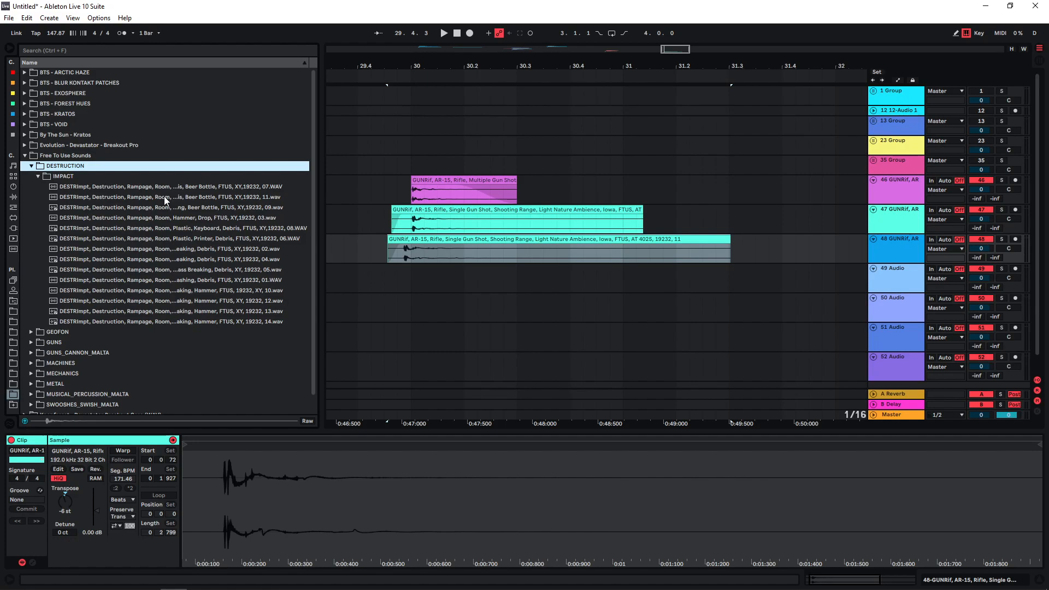
click(164, 249)
click(159, 289)
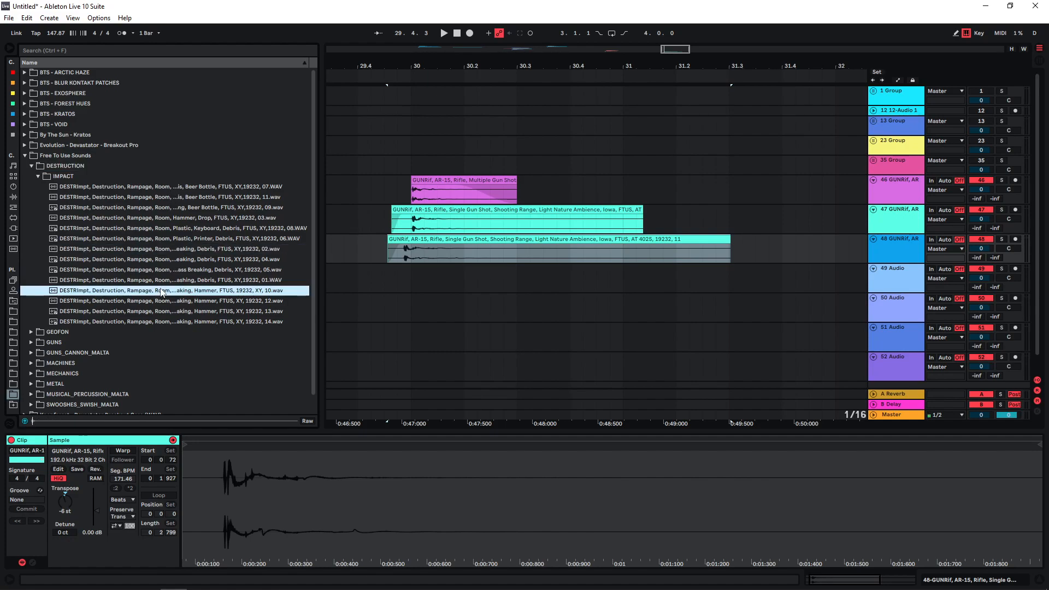
click(159, 301)
click(159, 311)
click(159, 321)
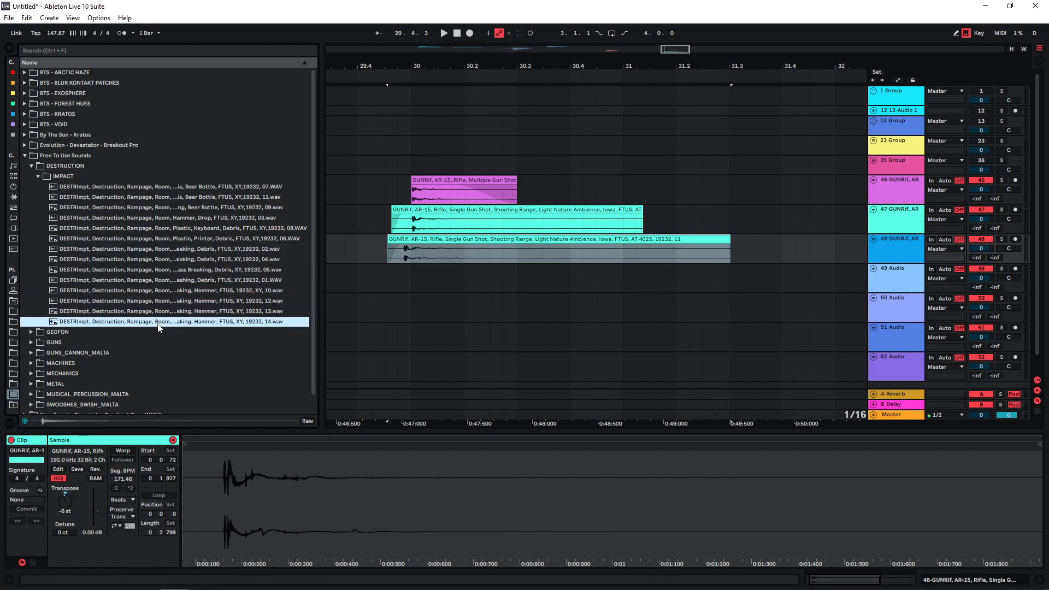
Place hammer impact sample 14 on track 50 and hammer impact sample 13 on track 49 beneath the gunshots
drag(159, 321, 390, 298)
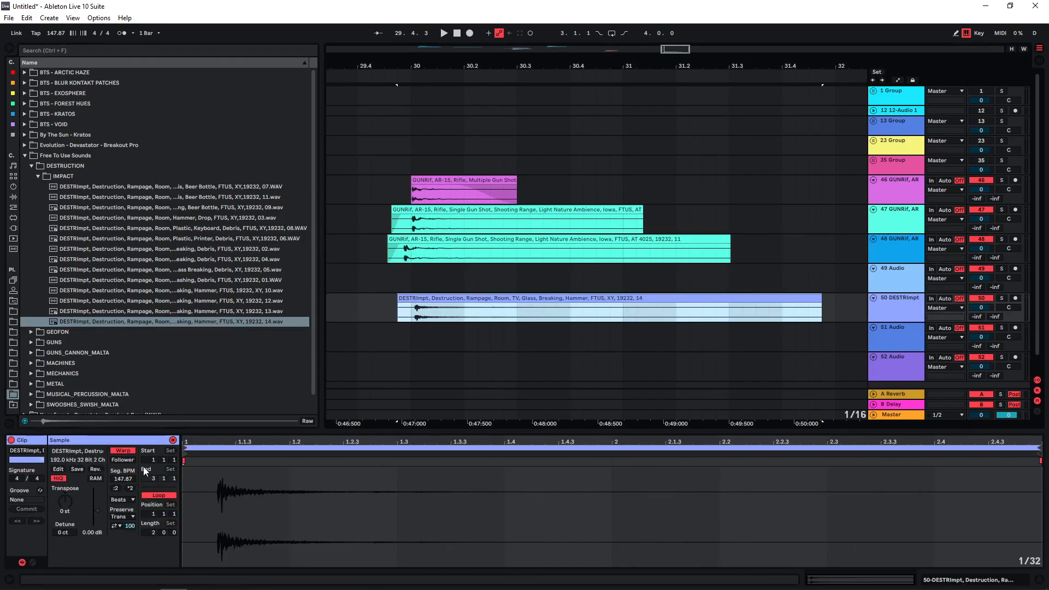
click(85, 312)
drag(85, 313, 363, 279)
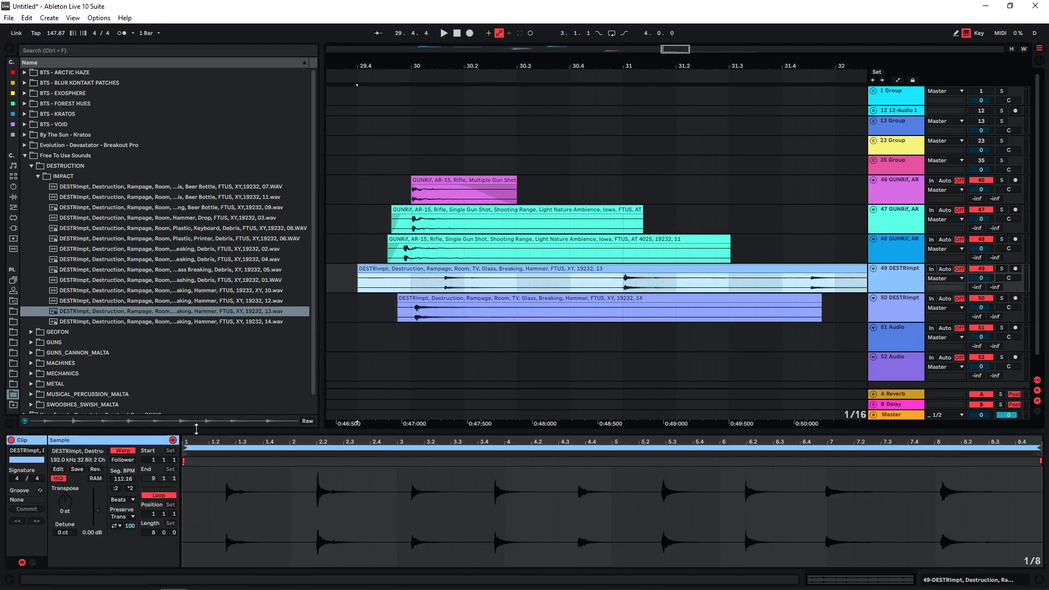
Unwarp the hammer 13 clip on track 49, cut it to one hit, and align that hit with the gunshots
click(130, 450)
click(602, 268)
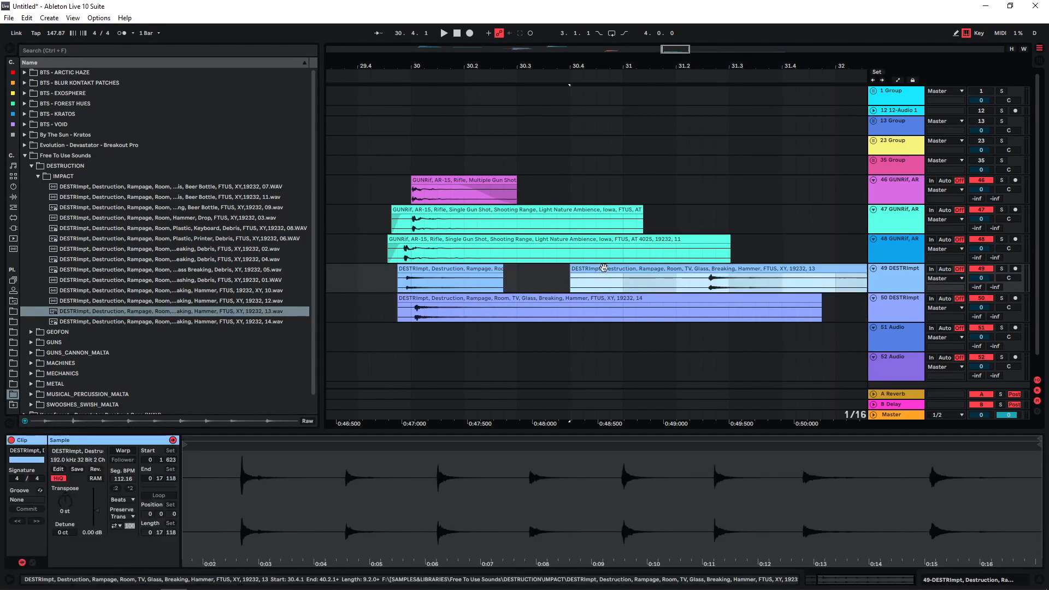
key(Delete)
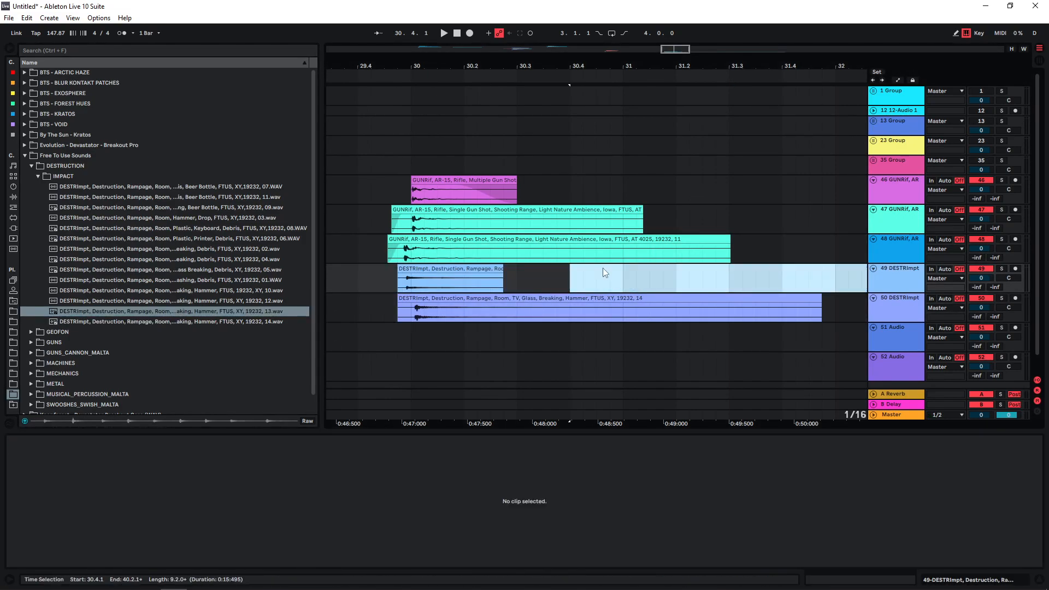
click(413, 280)
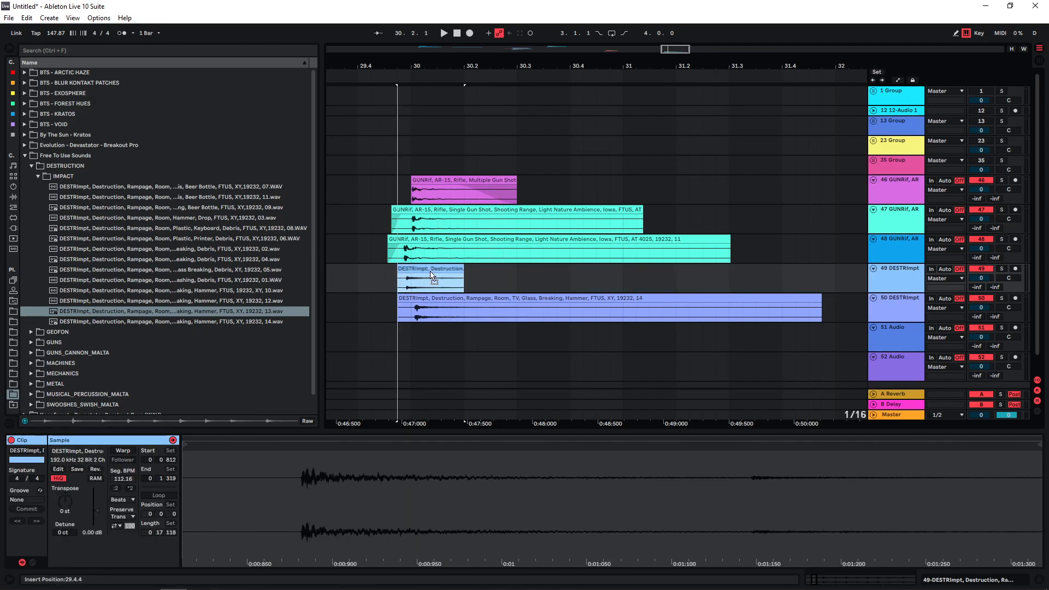
drag(432, 277, 425, 299)
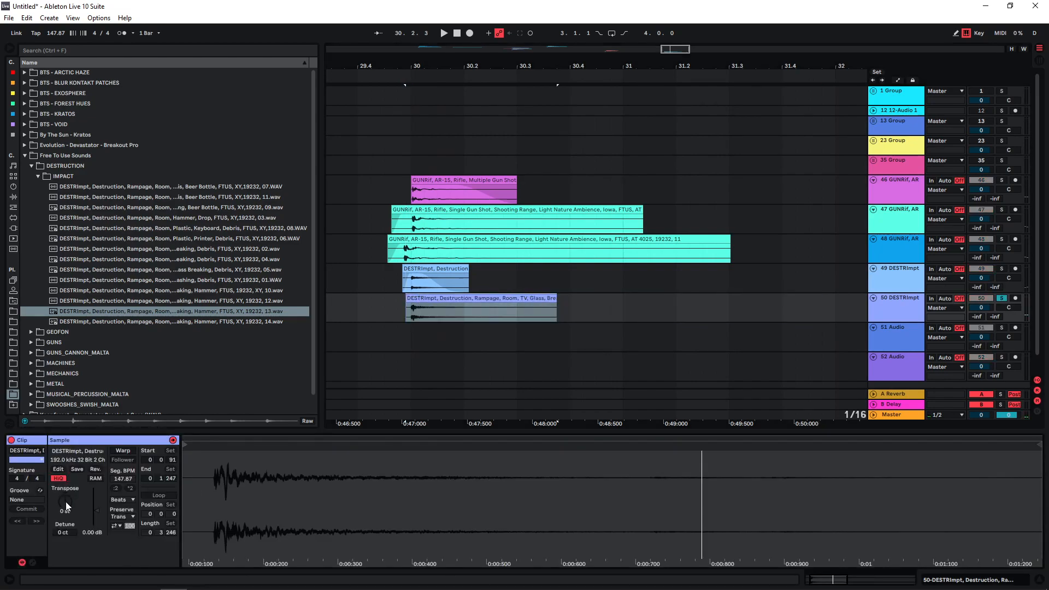
Trim the hammer 14 clip on track 50, adjust its transposition, and play it soloed
drag(556, 306, 607, 306)
key(space)
drag(65, 501, 65, 507)
key(space)
key(space)
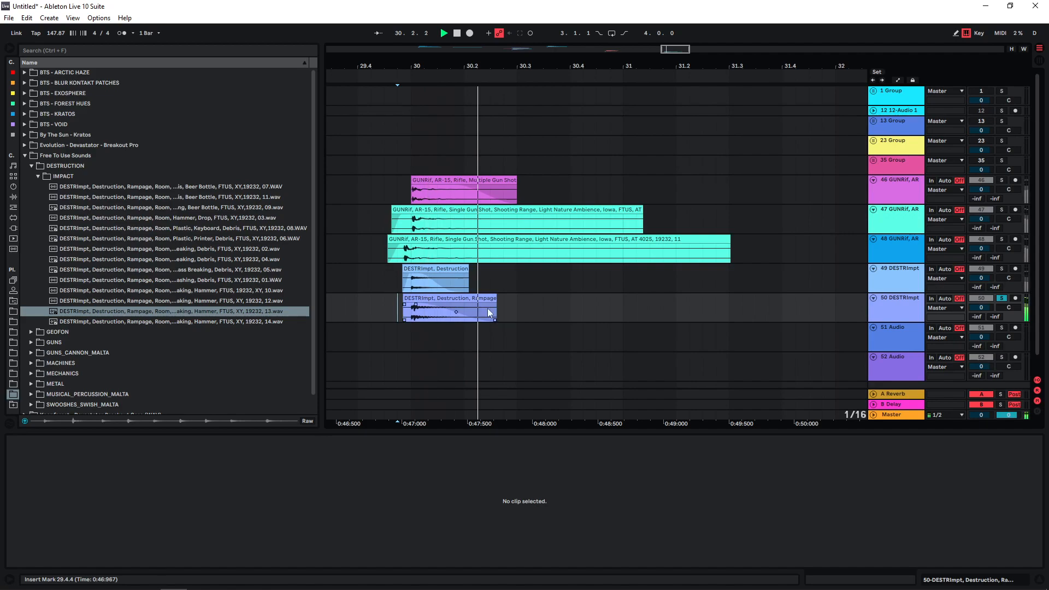
Return all tracks to unsoloed playback and play the gunshot and hammer layers together
click(1001, 269)
key(space)
key(space)
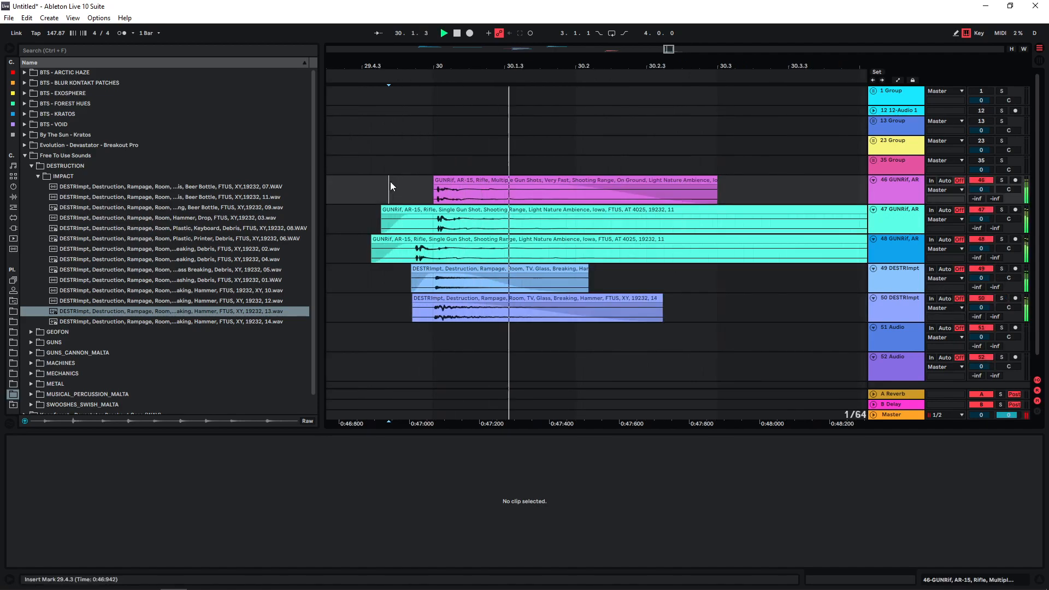
Play the gunshot and hammer layers from just before the impact
key(space)
key(space)
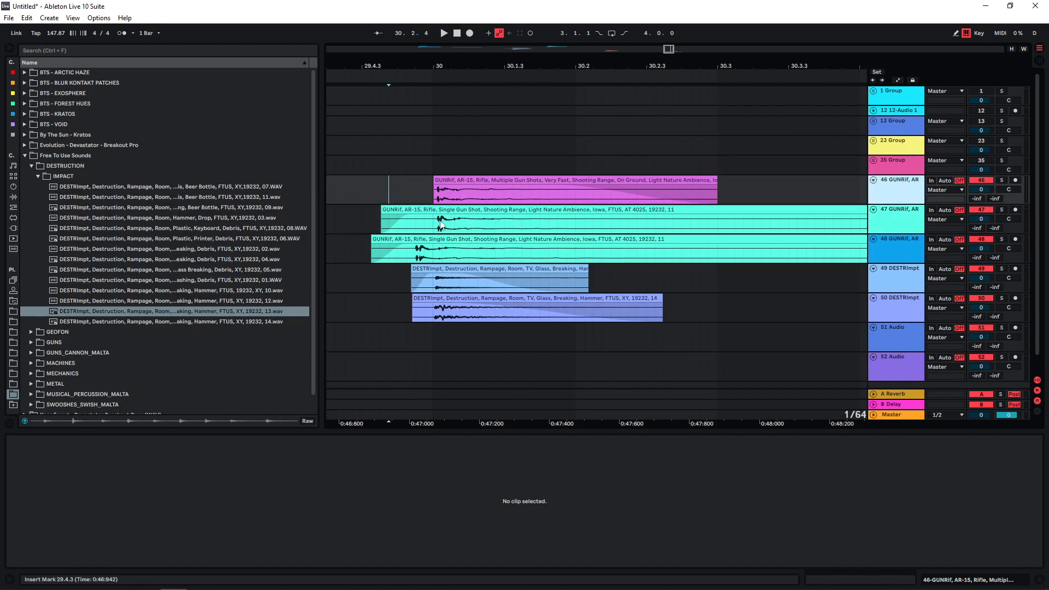
drag(529, 224, 574, 224)
click(671, 211)
Add a Glue Compressor to the gunshot on track 46, set its threshold to -40.0 dB, and play the track soloed
click(12, 208)
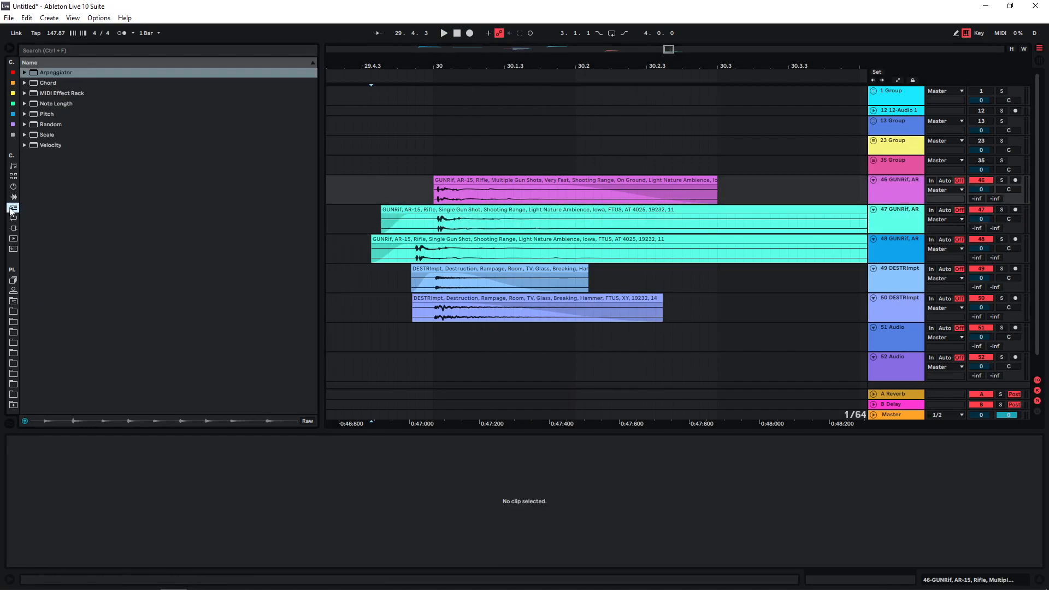
click(13, 197)
drag(64, 250, 390, 188)
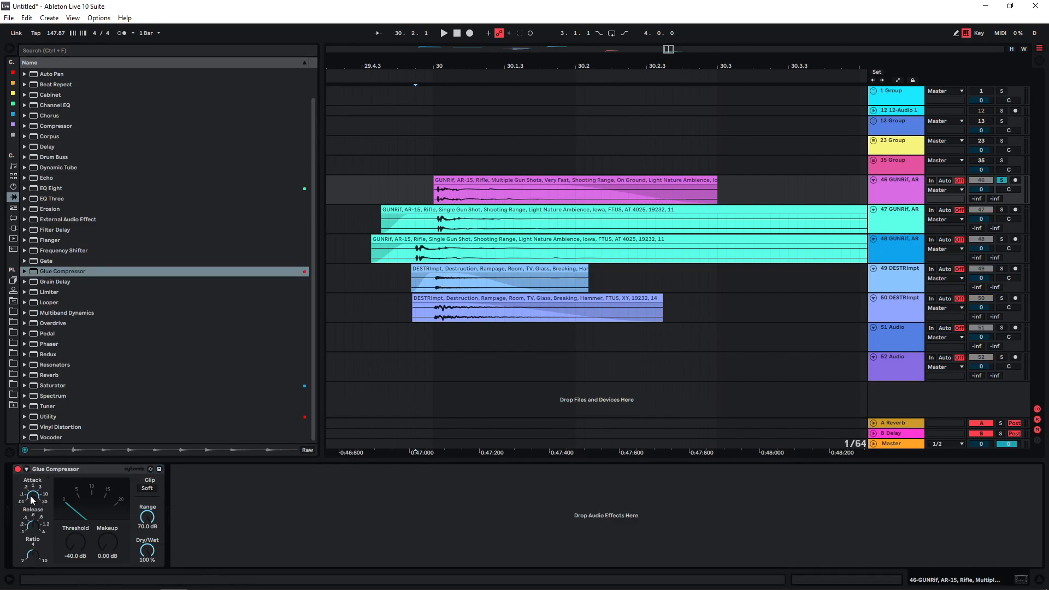
key(space)
key(space)
key(space)
Set the track 46 Glue Compressor's makeup gain to 20.0 dB and enable its soft clipping
drag(106, 545, 106, 481)
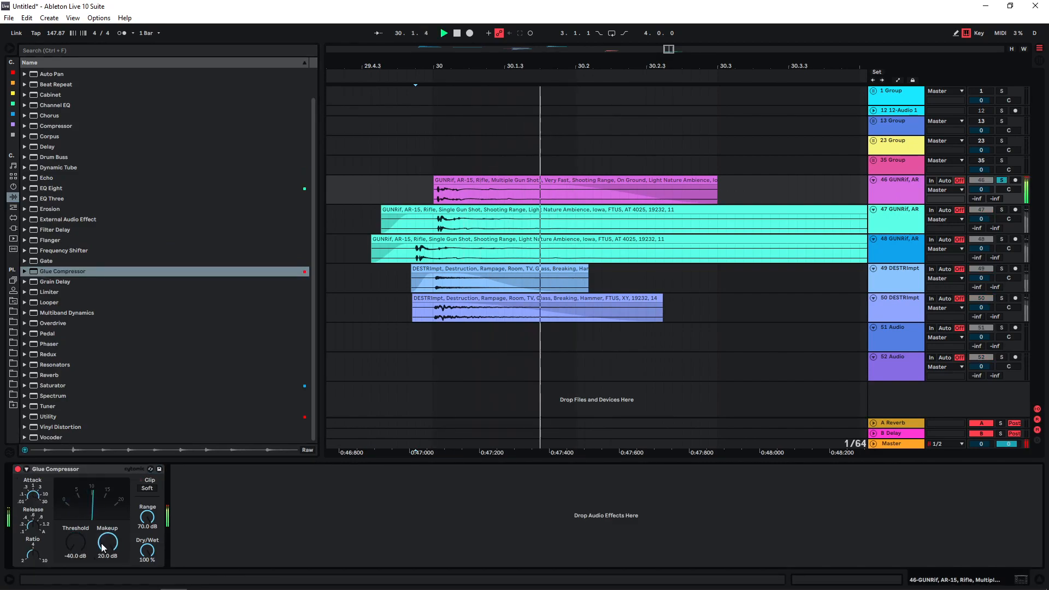
key(space)
key(space)
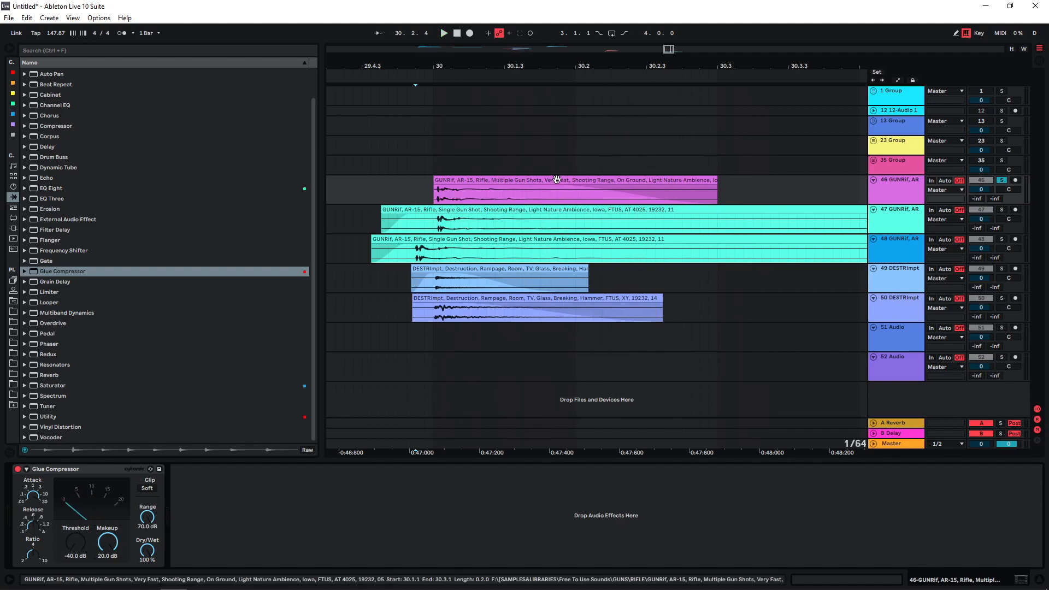
click(380, 193)
click(147, 488)
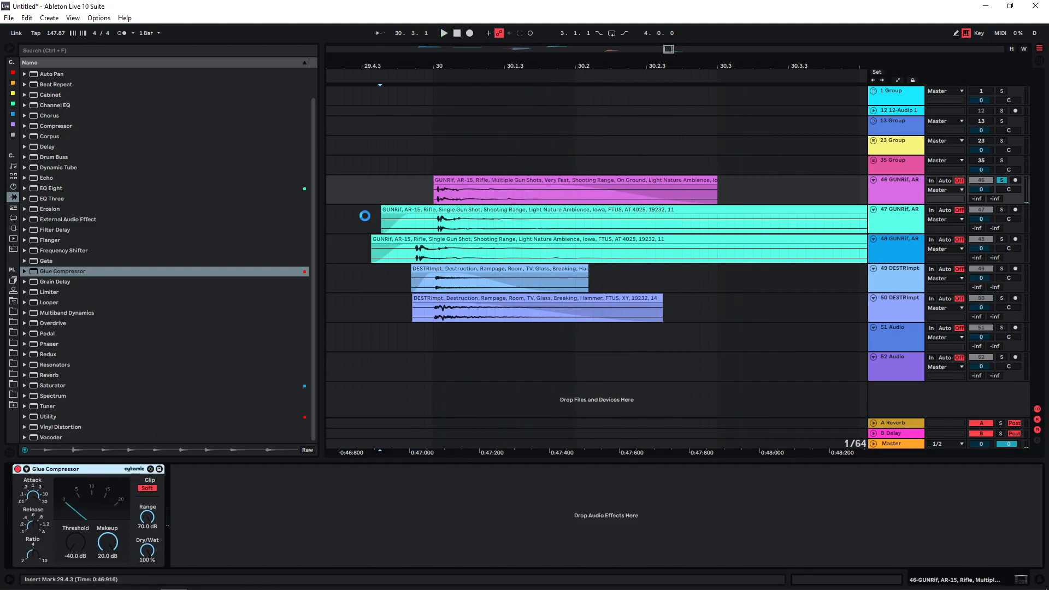
Copy the Glue Compressor to the gunshots on tracks 47 and 48, and play track 47 soloed
click(365, 216)
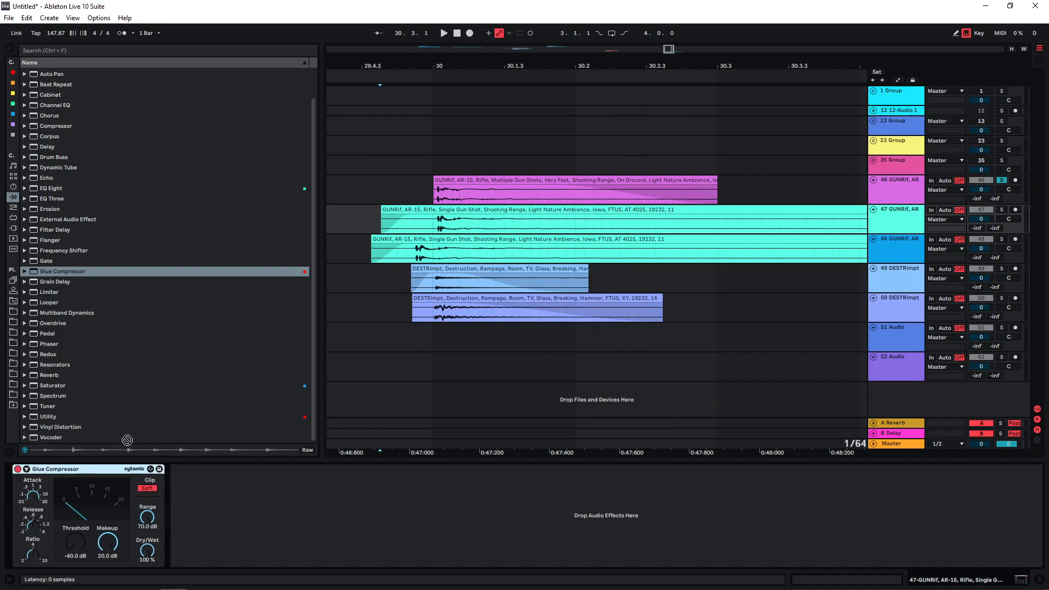
click(455, 235)
click(435, 221)
click(1002, 210)
key(space)
Solo track 48 and play its compressed gunshot
click(1002, 239)
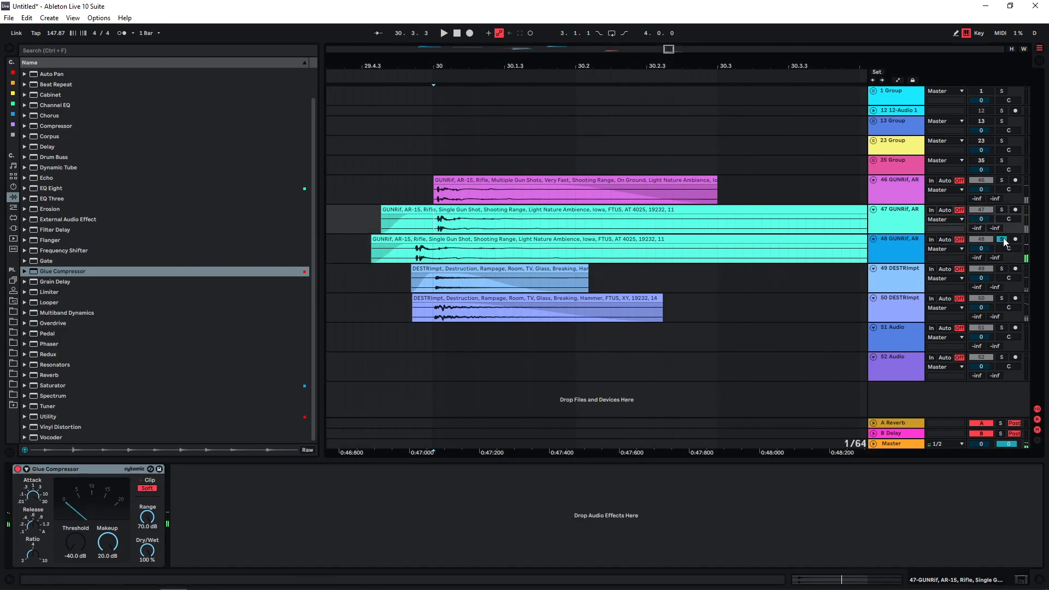
key(space)
click(380, 249)
key(space)
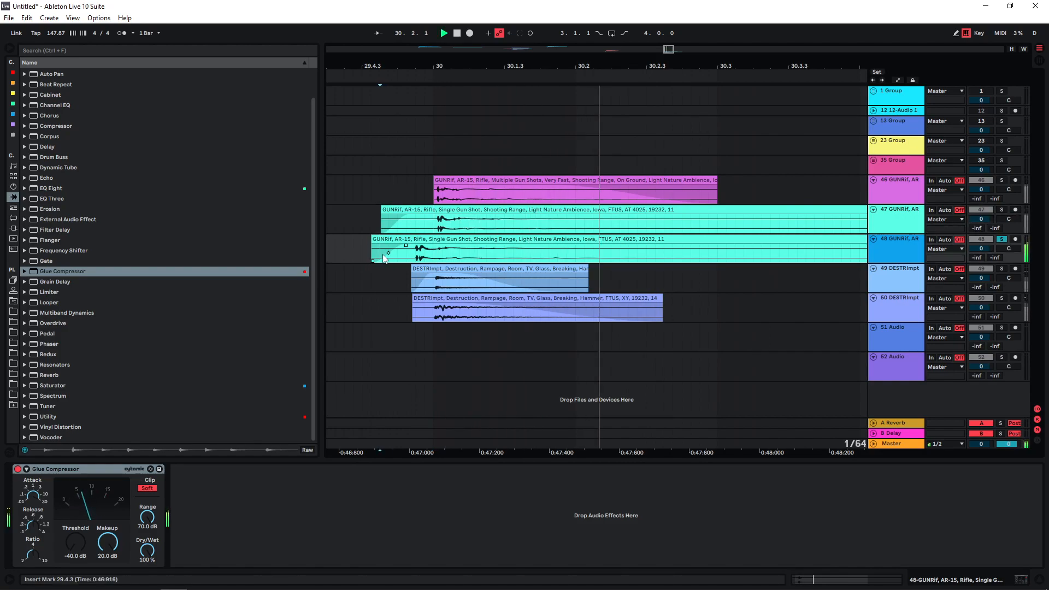
key(space)
Try shorter and longer attack times on the track 47 Glue Compressor while playing the gunshot soloed
click(902, 250)
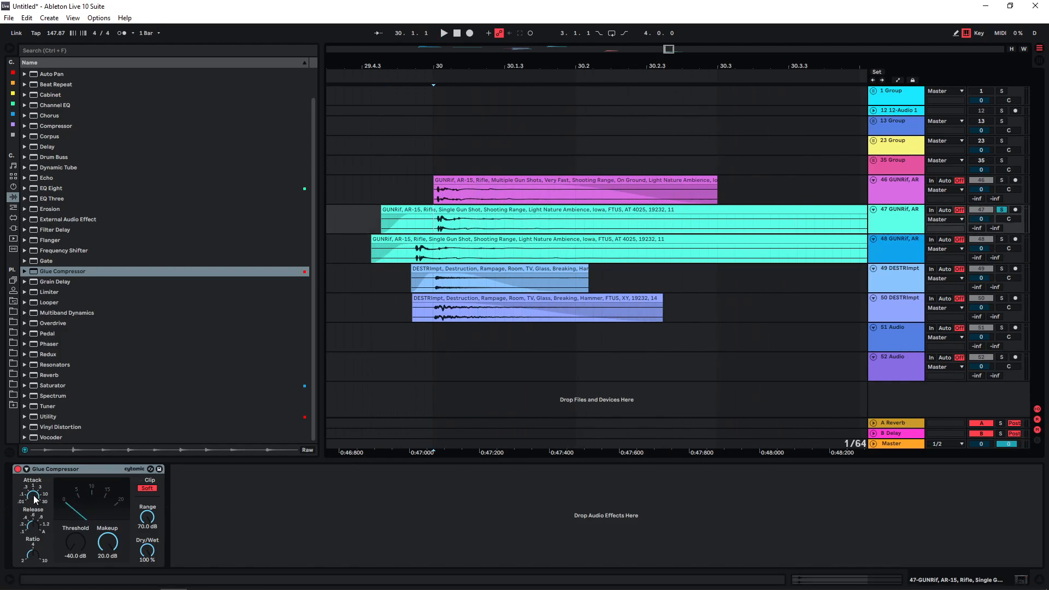
drag(32, 499, 32, 546)
key(space)
key(space)
drag(32, 499, 31, 450)
key(space)
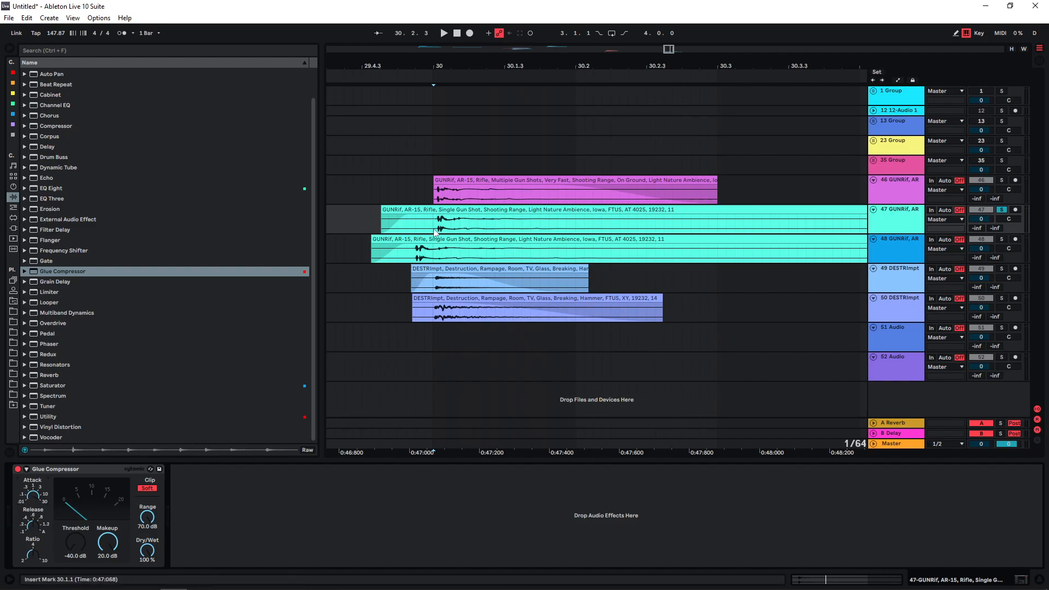
drag(434, 228, 451, 227)
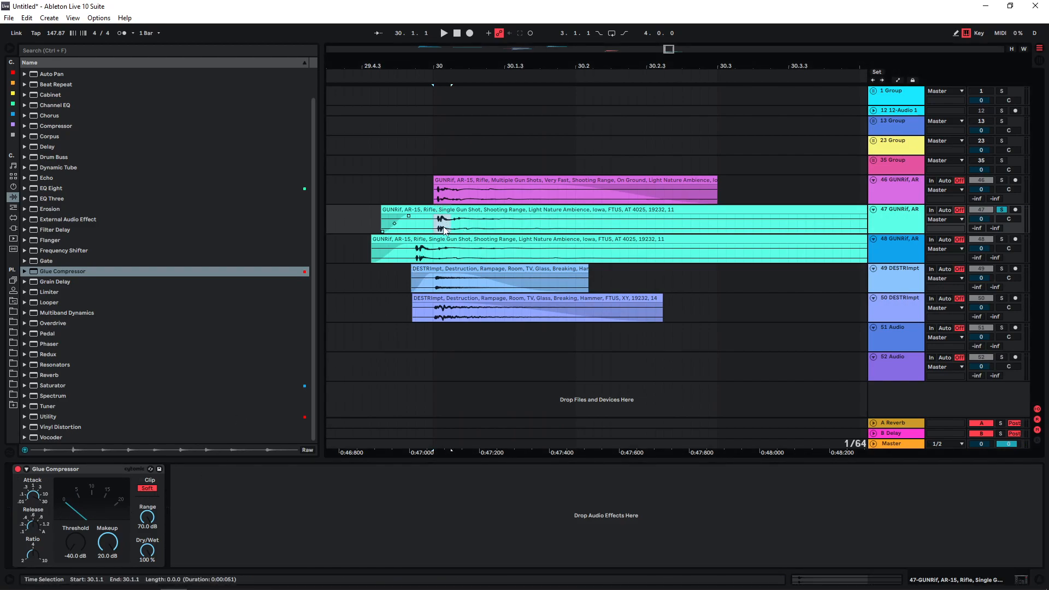
mouse_move(459, 224)
mouse_down()
mouse_move(736, 222)
mouse_move(452, 223)
mouse_up()
click(691, 224)
click(648, 232)
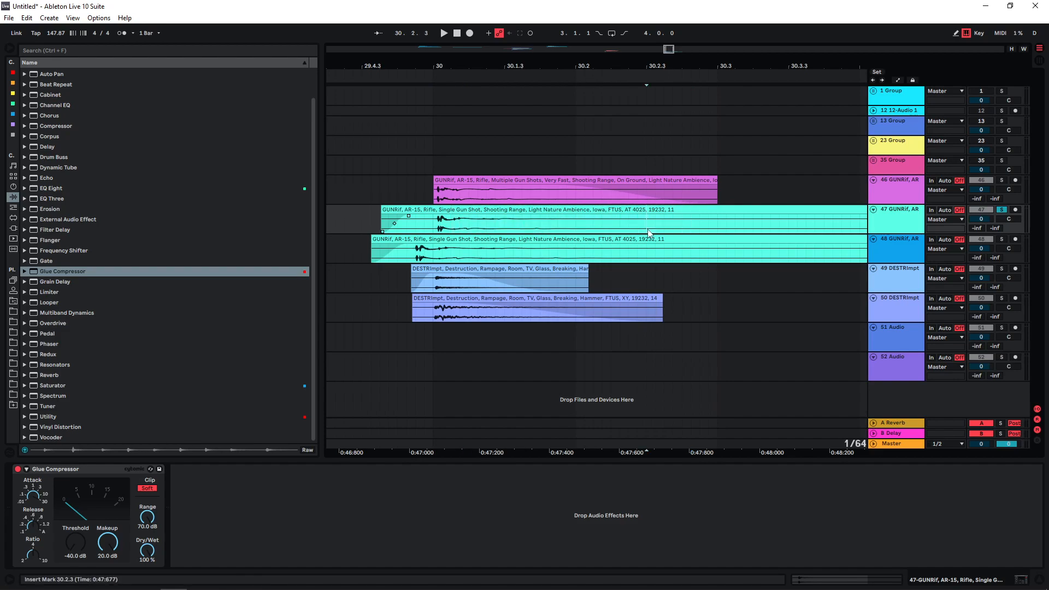
Return all tracks to unsoloed playback and play the compressed gunshots with the hammer layers
click(372, 187)
key(space)
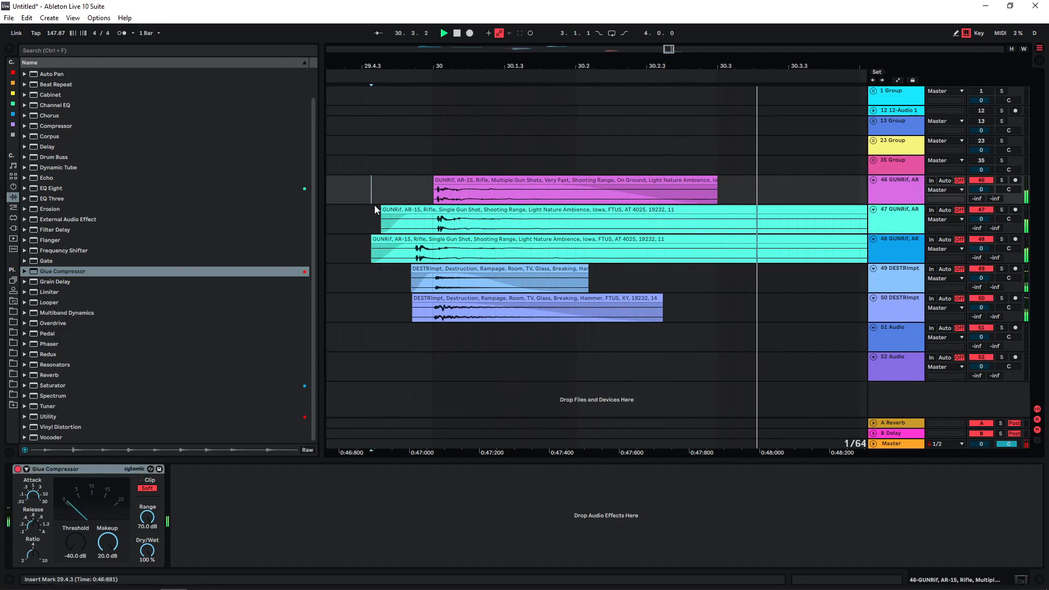
click(422, 308)
key(space)
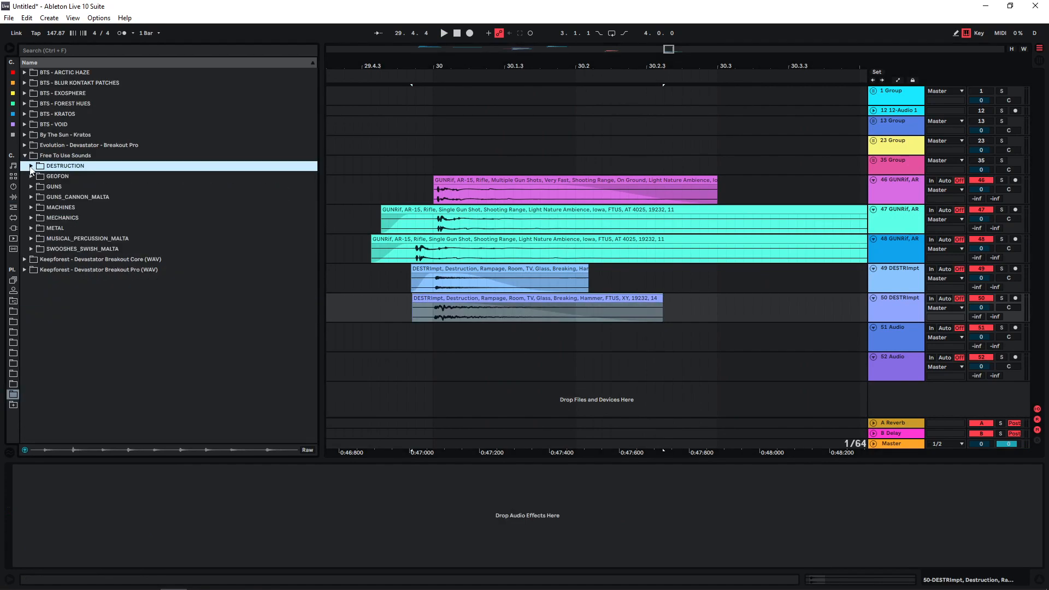
Audition the four drum samples in the MUSICAL_PERCUSSION_MALTA folder and place sample 04 on track 51
click(32, 238)
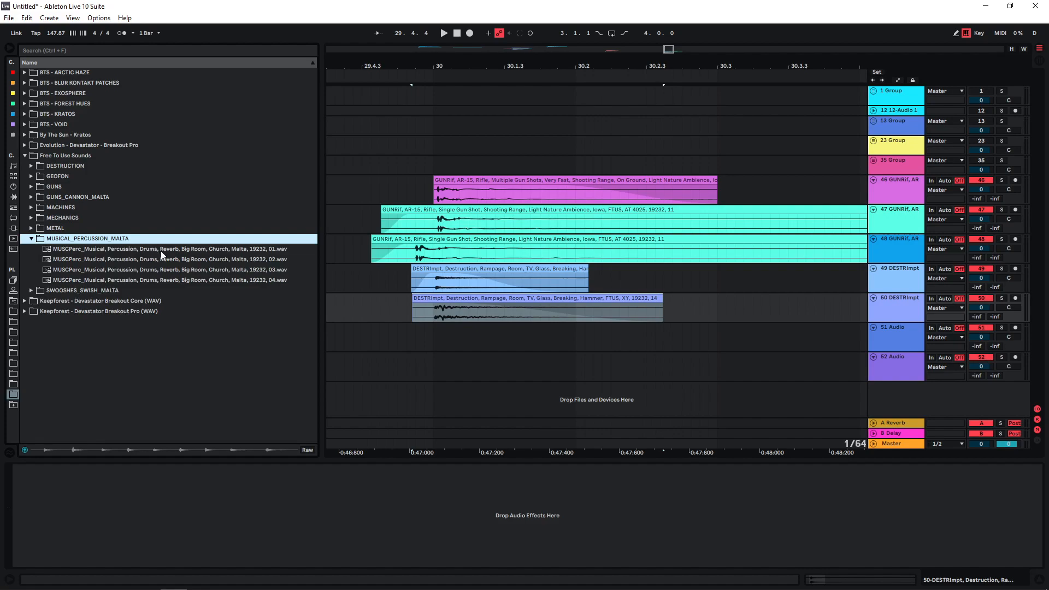
click(191, 250)
click(181, 261)
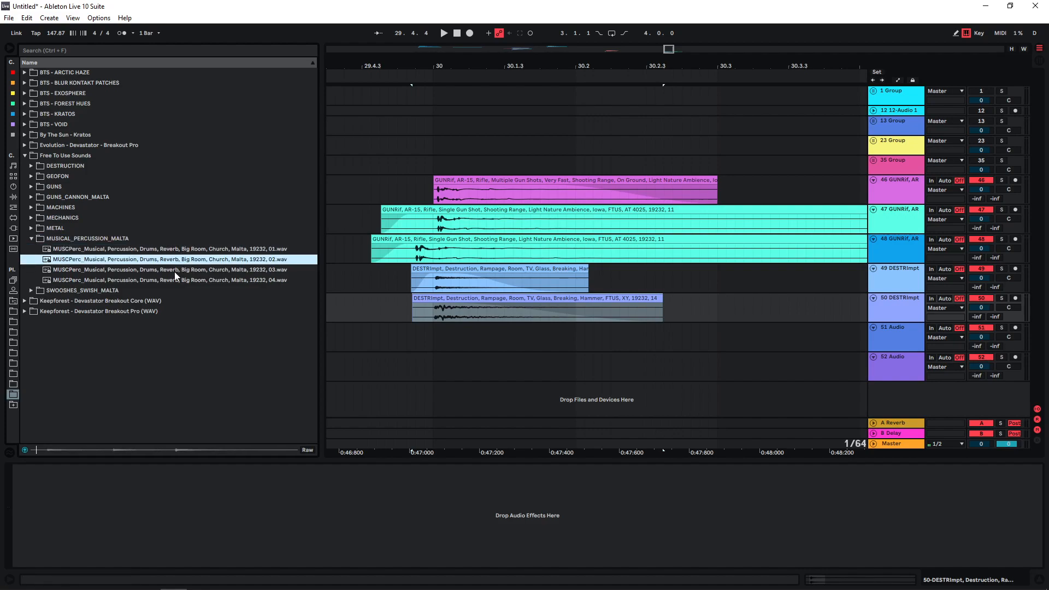
click(171, 272)
click(166, 281)
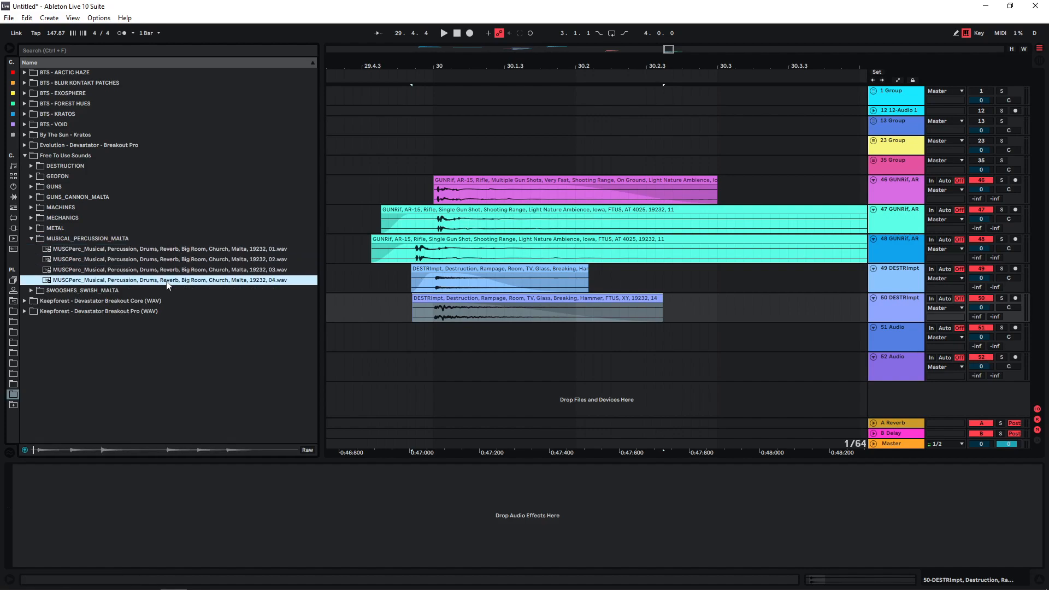
drag(166, 284, 550, 335)
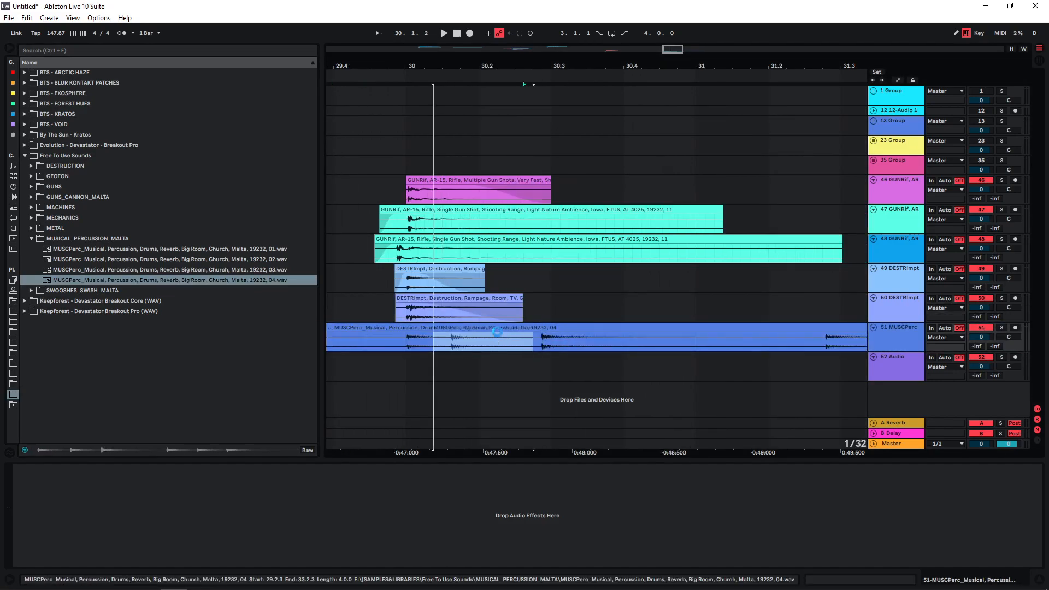
Trim the track 51 drum clip to start its hit at bar 30, transpose it -18 st unwarped, and set its gain to -3.20 dB
drag(669, 50, 668, 82)
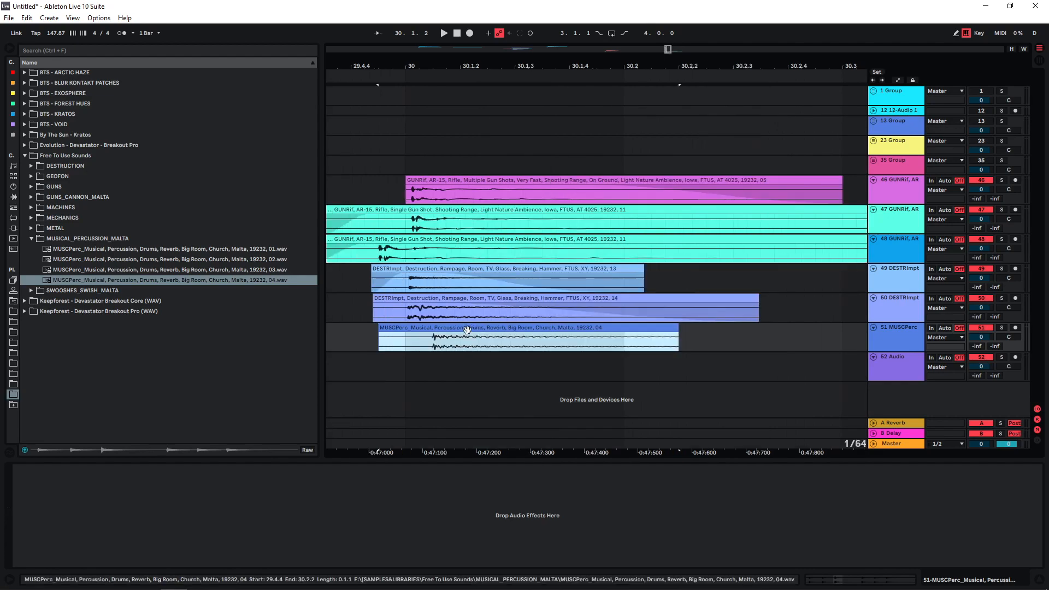
drag(441, 330, 419, 330)
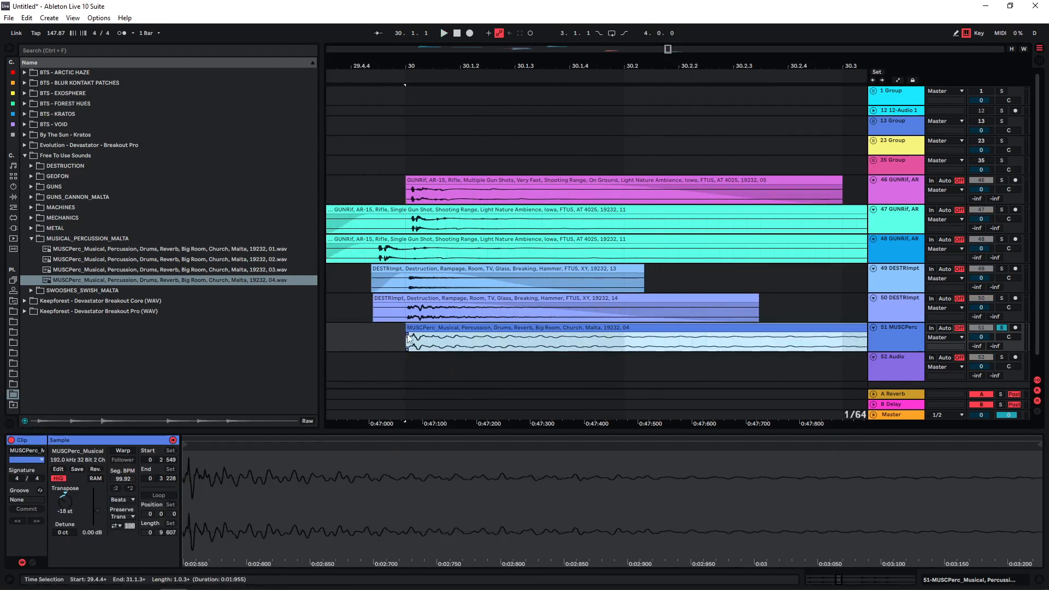
drag(432, 335, 421, 346)
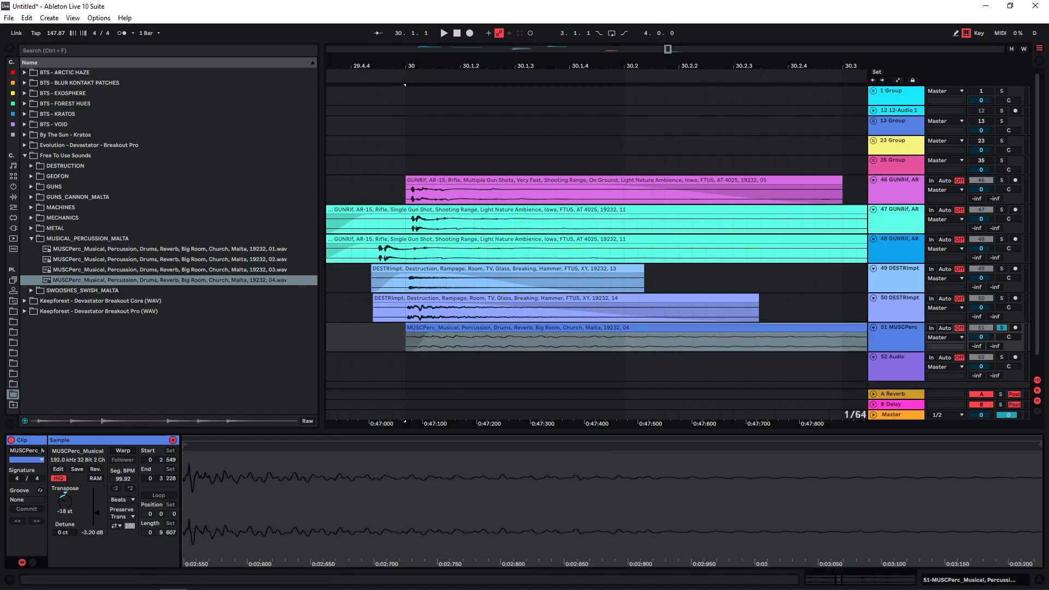
Shorten the drum clip on track 51 to about bar 30.3, fade it out, and play all tracks unsoloed
drag(670, 51, 674, 25)
drag(721, 331, 448, 346)
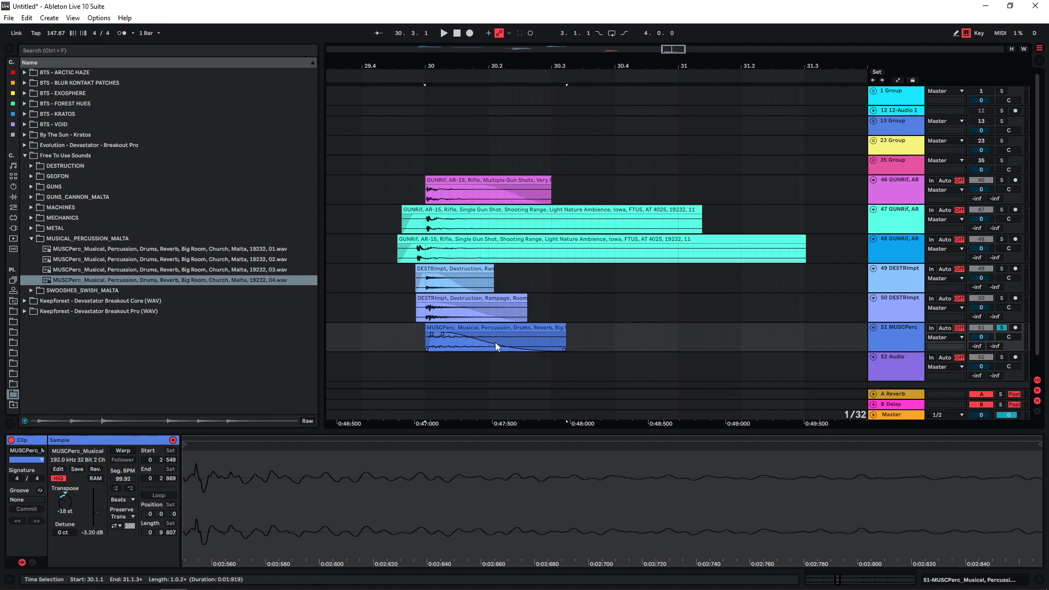
click(402, 184)
click(1002, 328)
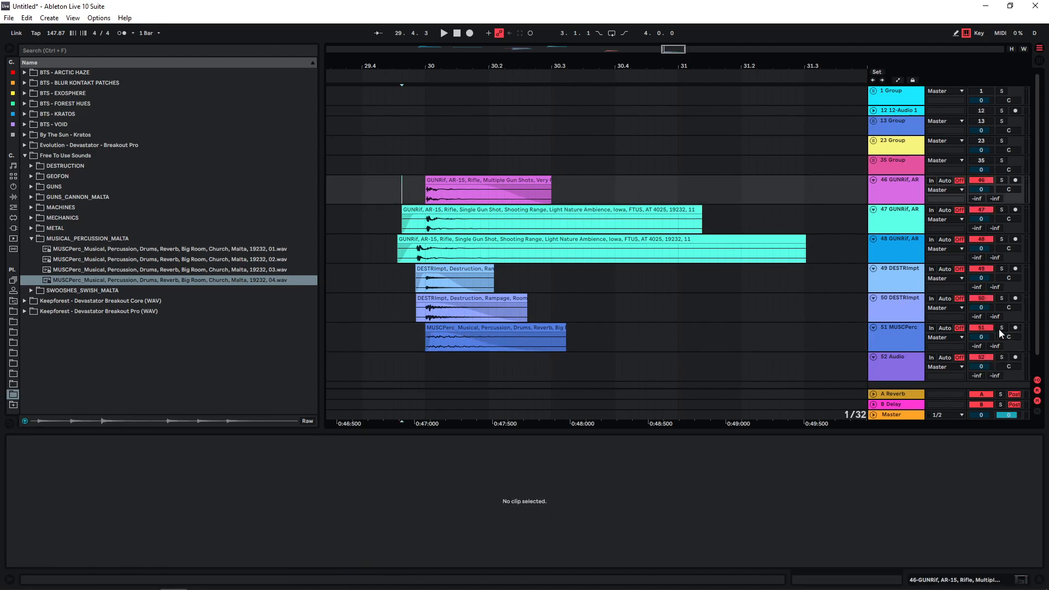
key(space)
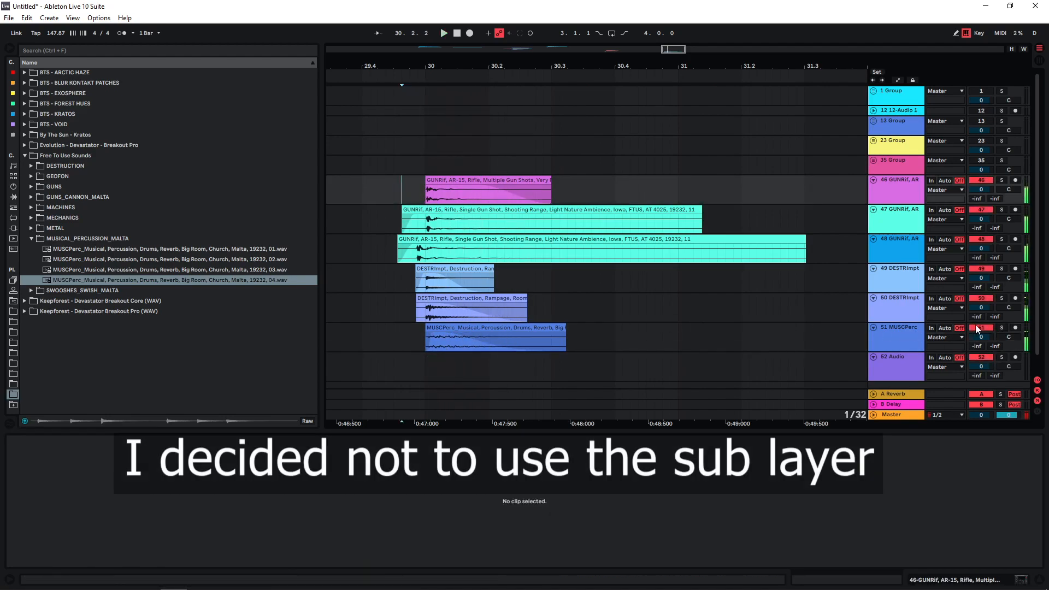
Replay the full impact and deactivate the drum layer on track 51
key(space)
key(space)
key(space)
click(979, 330)
Audition the light switch samples in the MECHANICS SWITCH folder and place the Power Switch, Hotel, Vietnam, 9624, 02 sample on track 52
scroll(436, 325, up, 2)
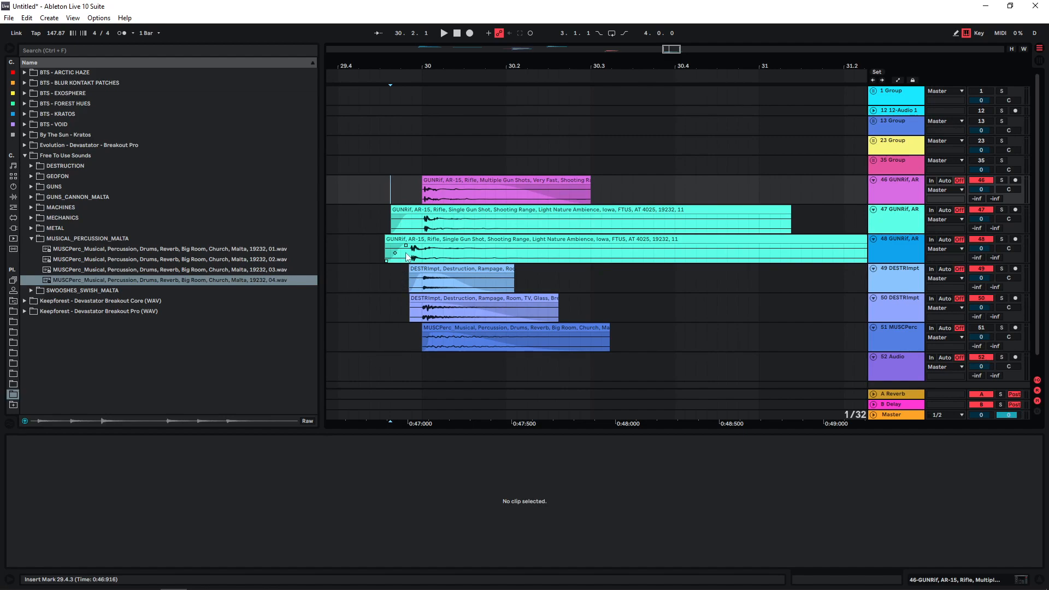
scroll(392, 316, down, 1)
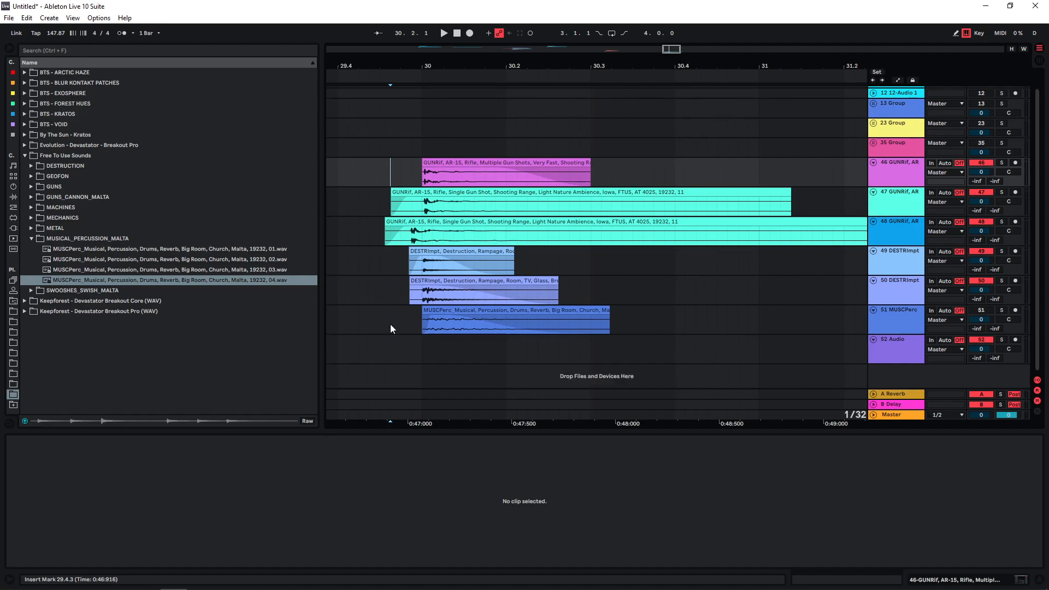
click(31, 239)
click(31, 218)
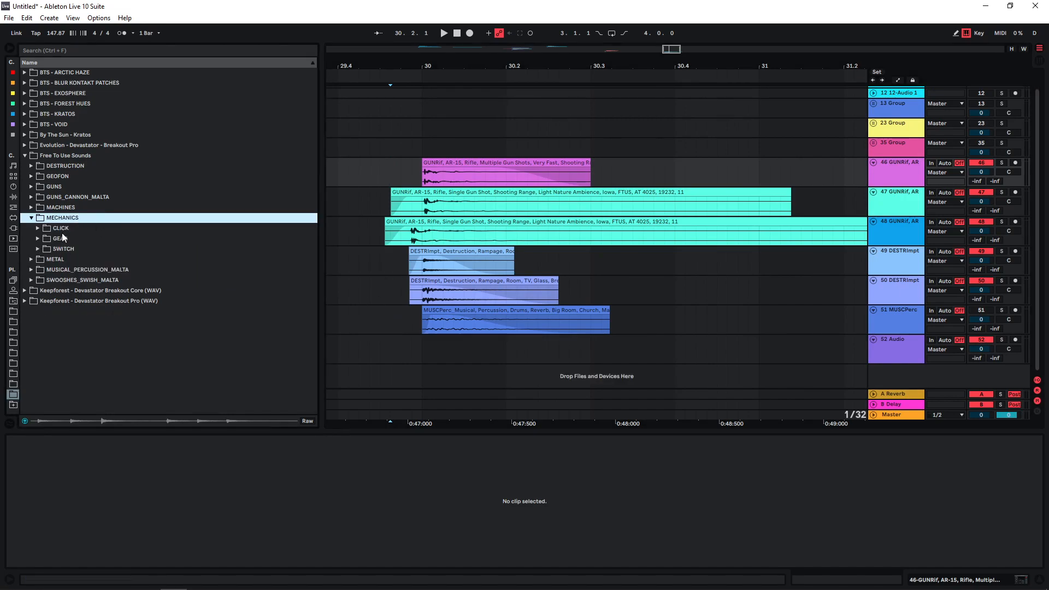
click(38, 250)
click(110, 311)
click(141, 333)
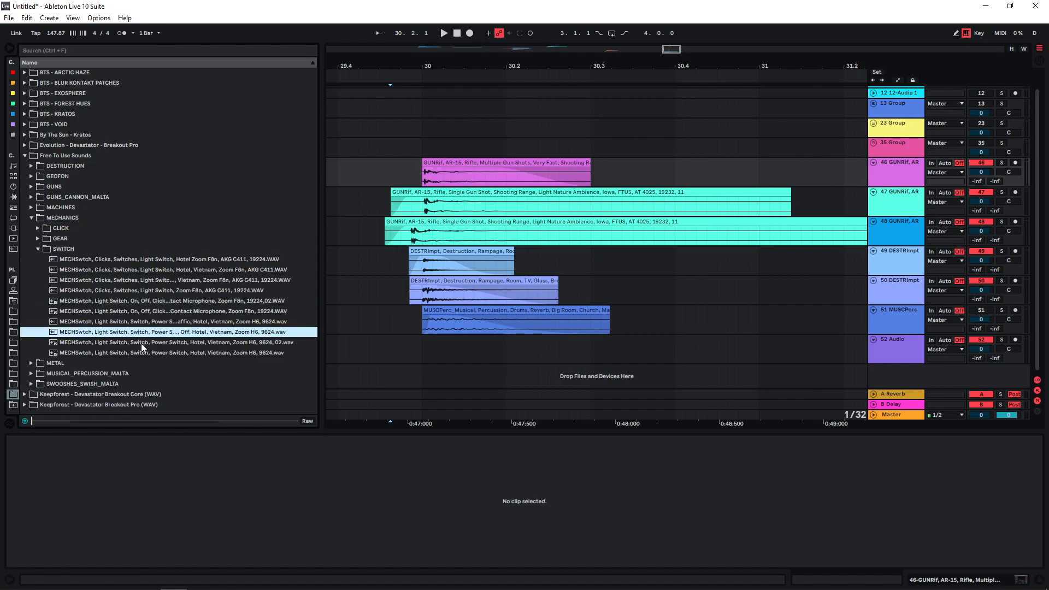
double_click(141, 343)
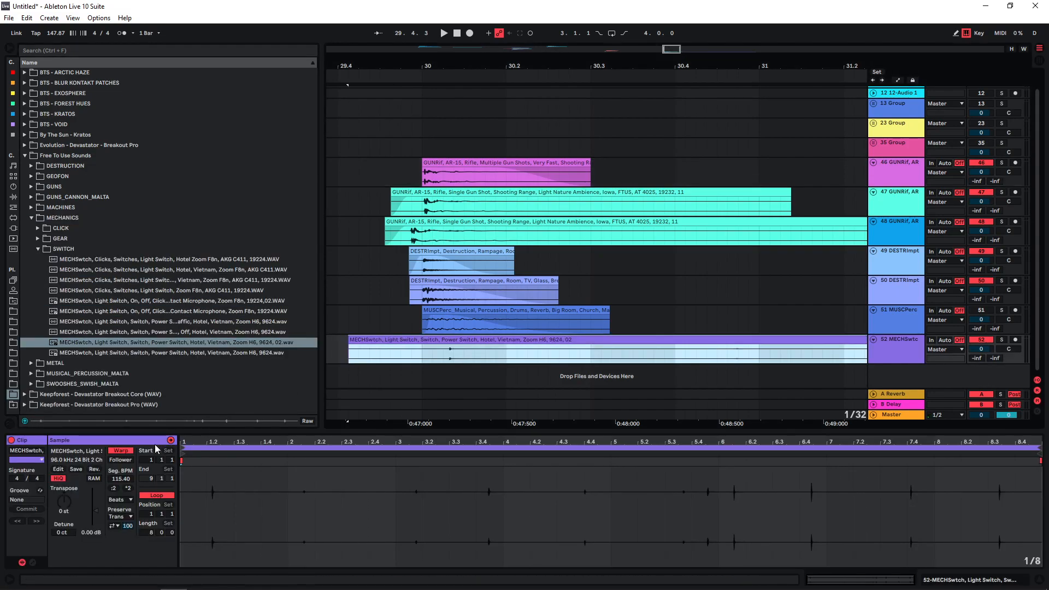
Unwarp the switch clip on track 52 and a Bathroom Dispenser click on track 53, trimming both to short sounds before the gunshots
click(126, 451)
drag(464, 352, 435, 340)
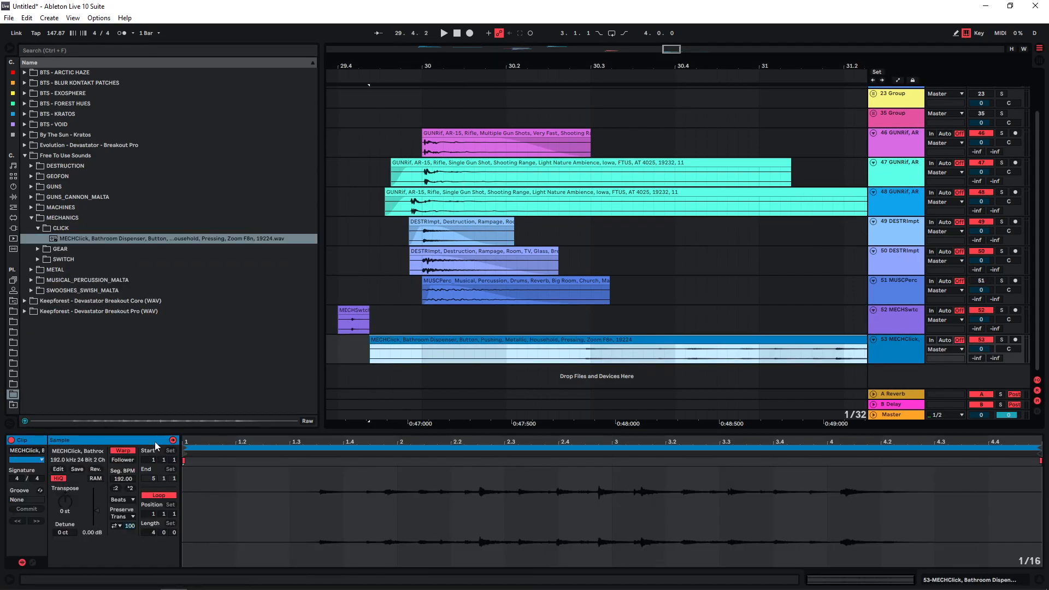
click(118, 453)
key(space)
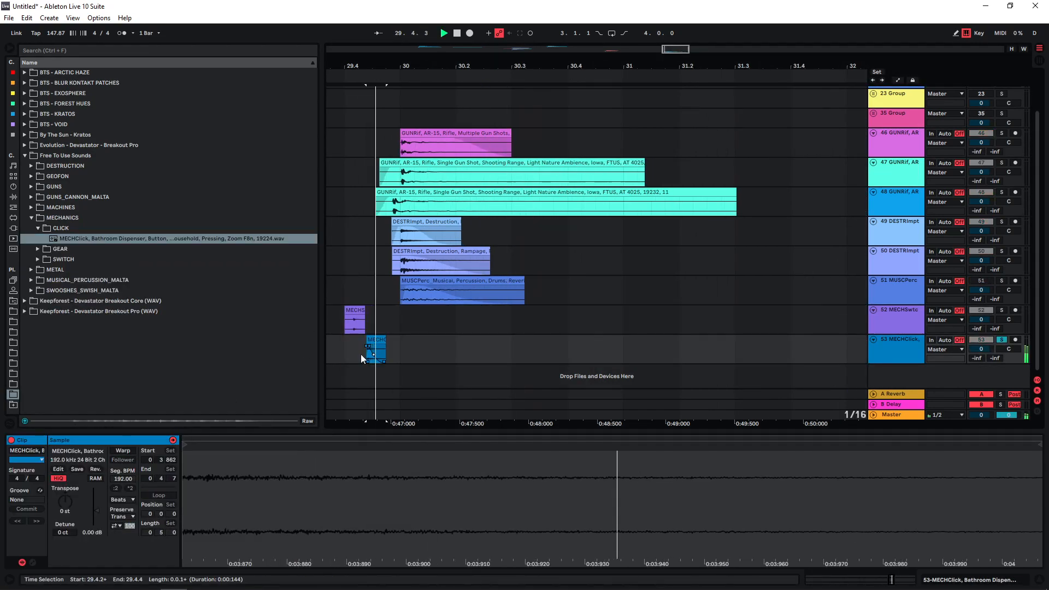
Place the Gearbox Shift Foot Pedals sample from the GEAR folder on track 54 and trim it to one short snap just before bar 30
click(54, 239)
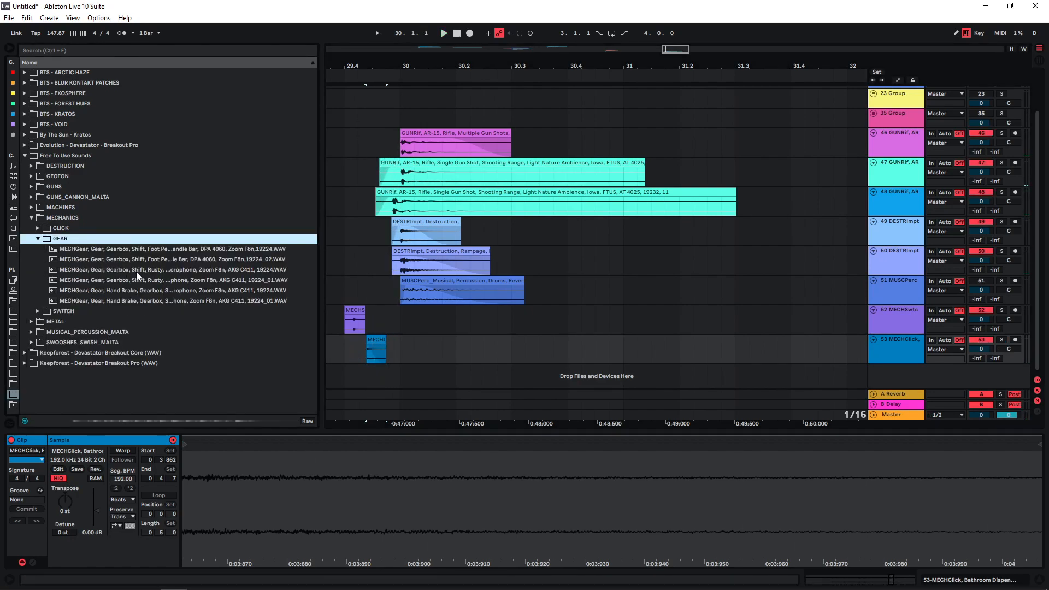
click(175, 249)
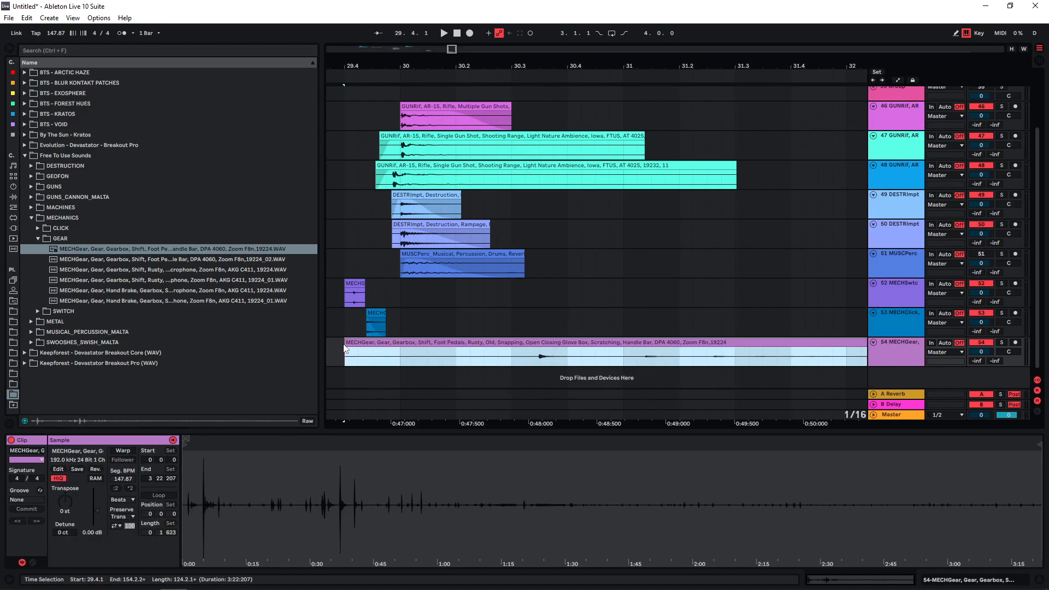
drag(346, 342, 538, 343)
click(572, 351)
key(ctrl+e)
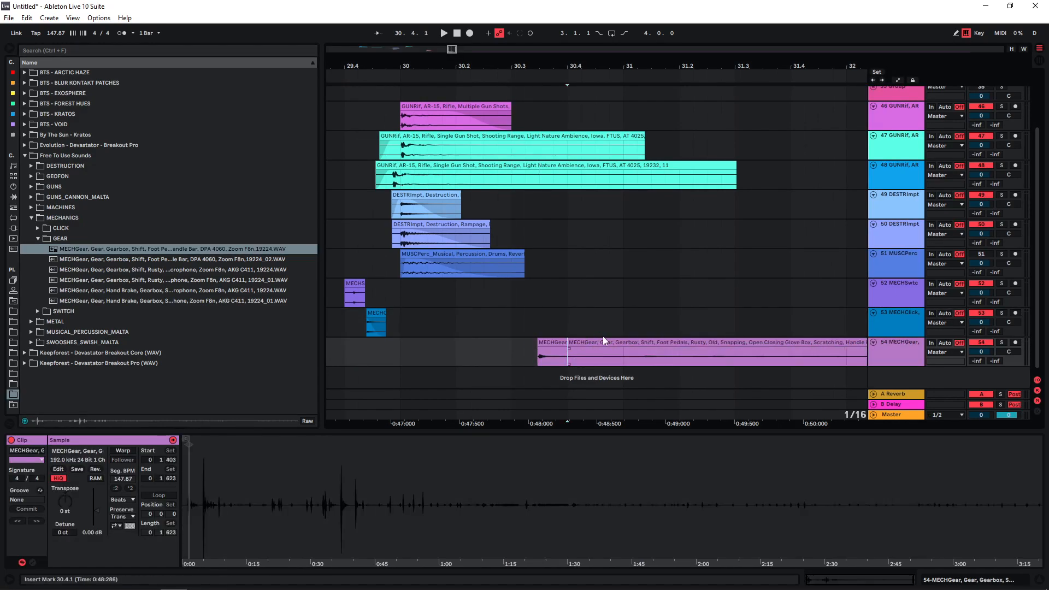
click(603, 336)
click(603, 342)
Duplicate the switch clip on track 52, move the copy to a different switch hit, leave it unwarped, and transpose it to -11 st
click(354, 285)
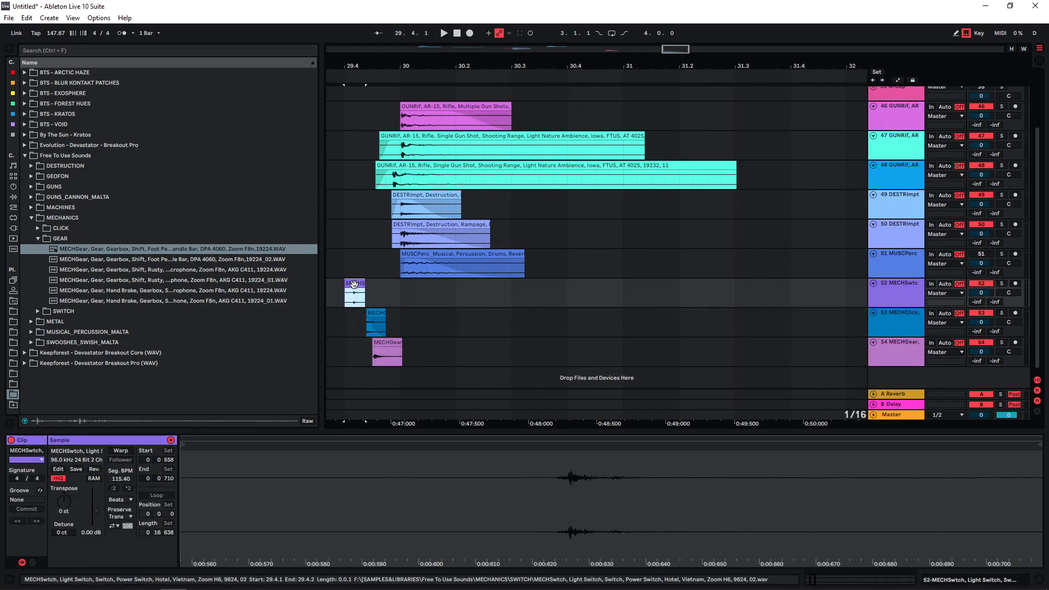
ctrl+drag(355, 284, 388, 285)
drag(415, 447, 383, 399)
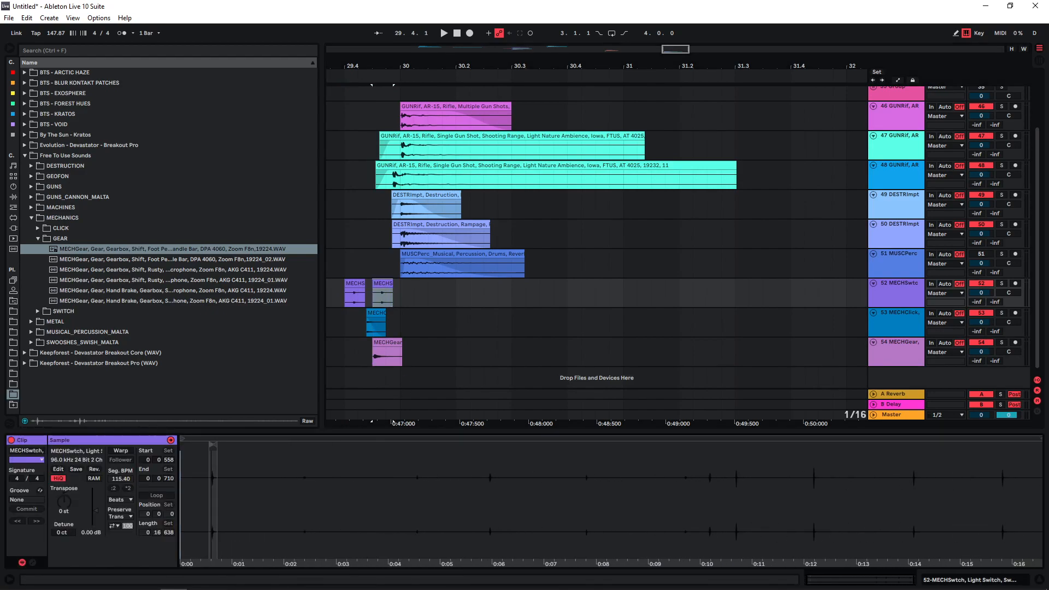
click(120, 451)
click(487, 467)
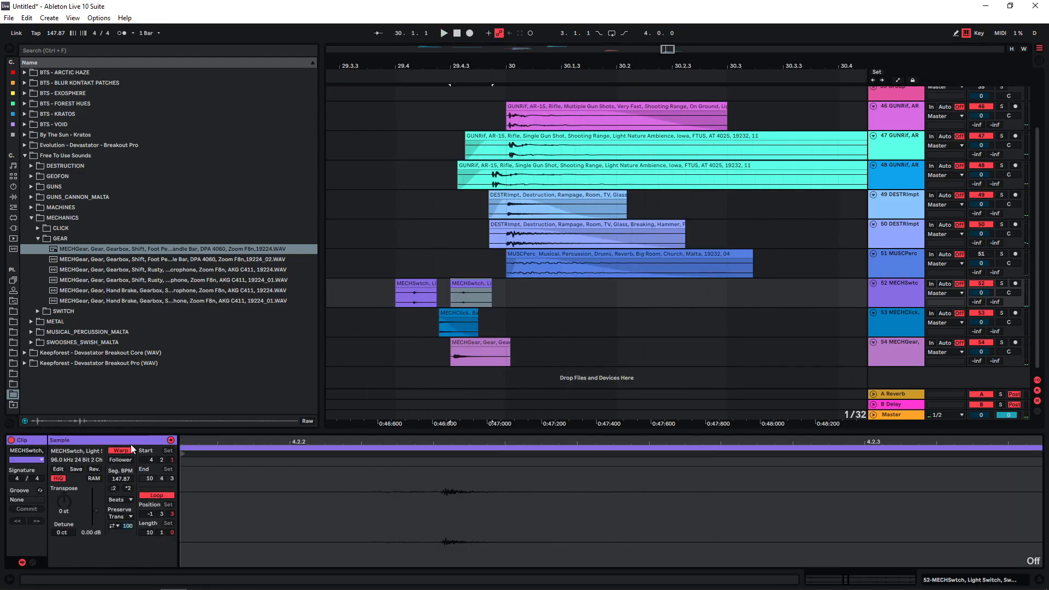
click(130, 451)
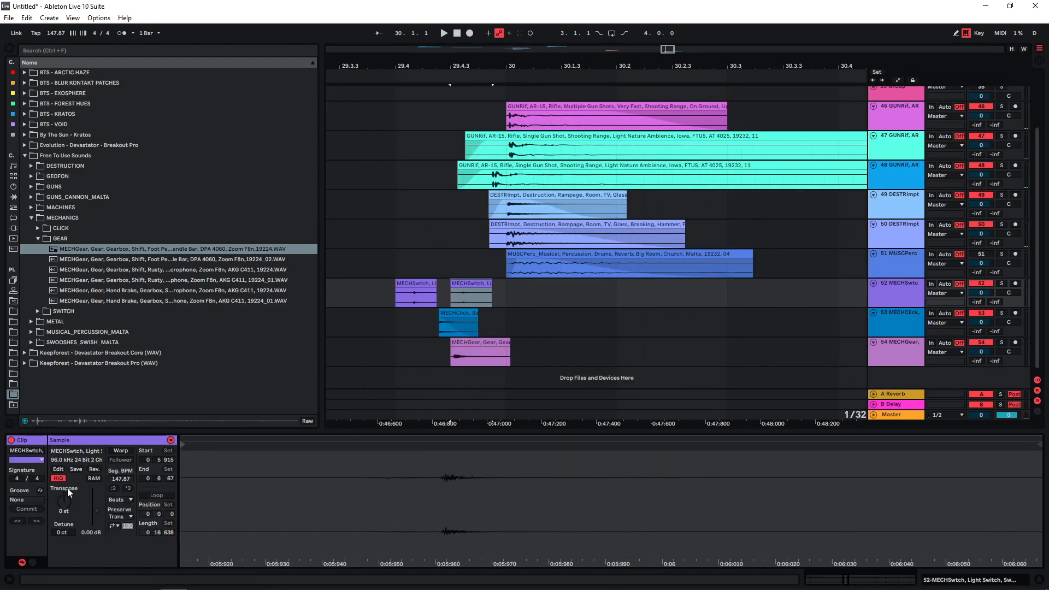
drag(62, 500, 61, 533)
Group the switch, click and gear tracks and solo the group
key(ctrl+g)
click(1002, 250)
mouse_move(666, 48)
mouse_down()
mouse_move(666, 74)
mouse_move(665, 48)
mouse_up()
scroll(510, 169, down, 1)
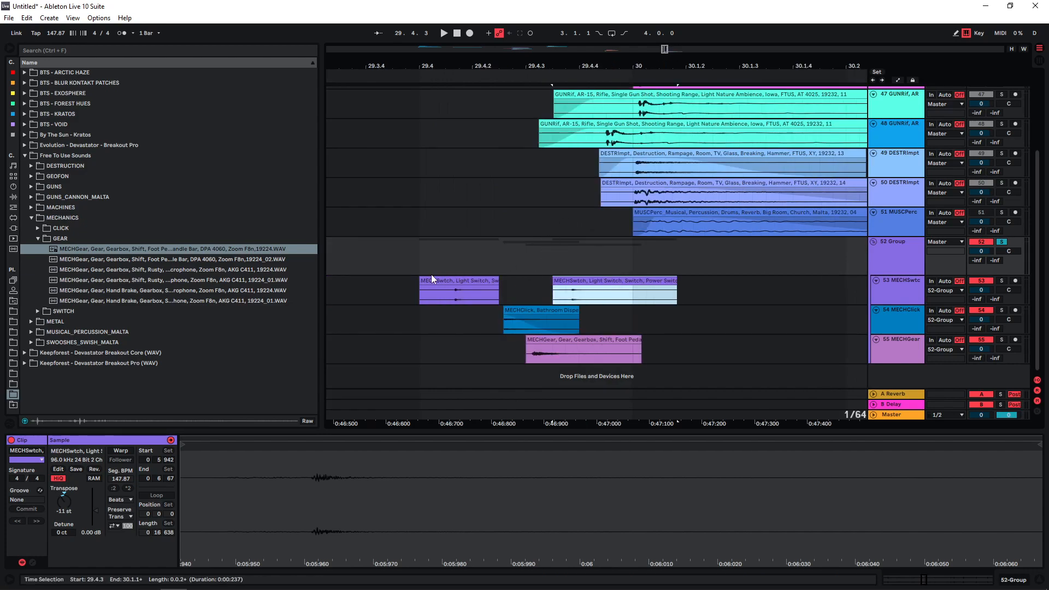
Trim both switch clips and the gear clip to short faded clicks and cluster them shortly before bar 30
drag(420, 281, 479, 292)
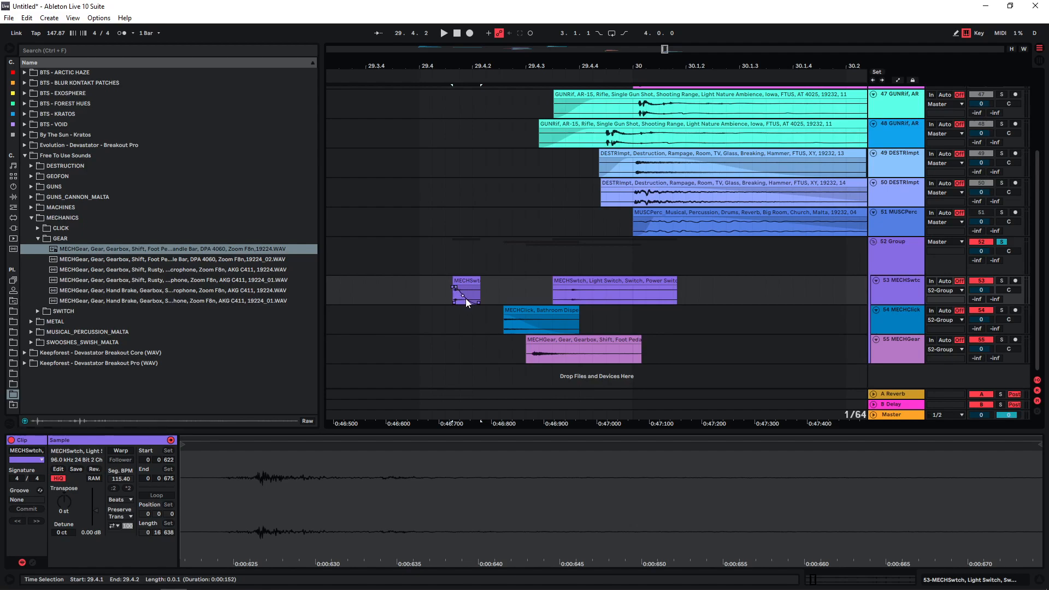
drag(677, 289, 571, 282)
drag(641, 350, 588, 350)
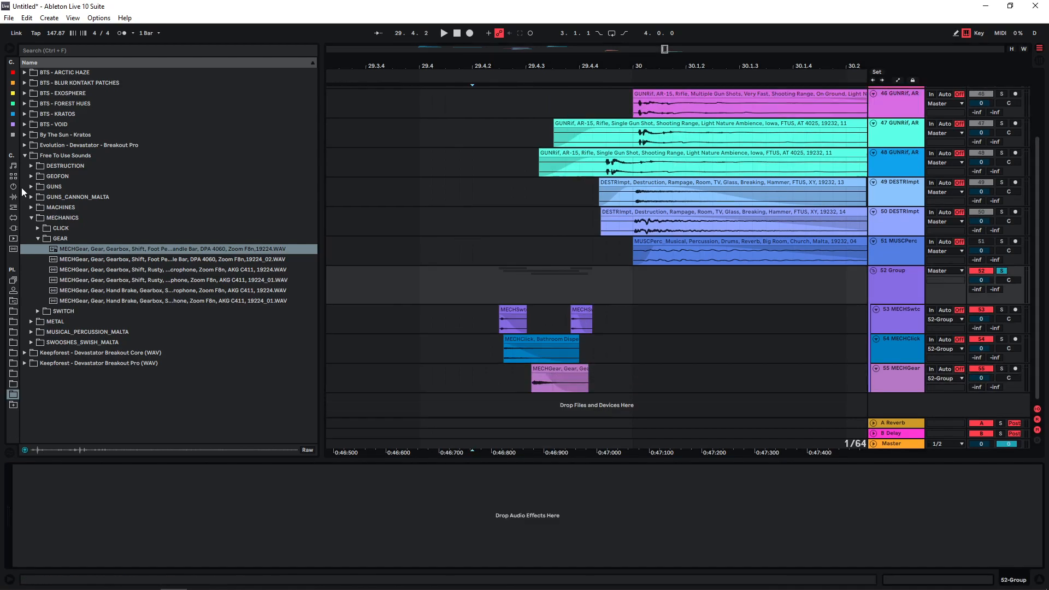
Add the Multiband Dynamics OTT preset to the mechanical group
click(13, 197)
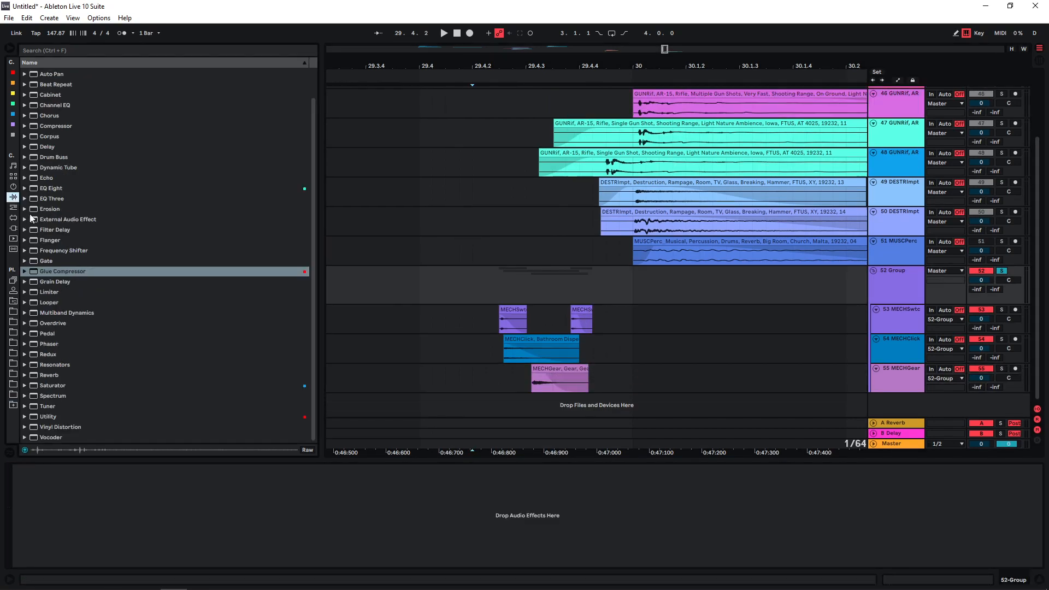
click(24, 313)
double_click(57, 386)
Audition the mechanical clicks and shift the click, gear and second switch clips slightly closer to bar 30
key(space)
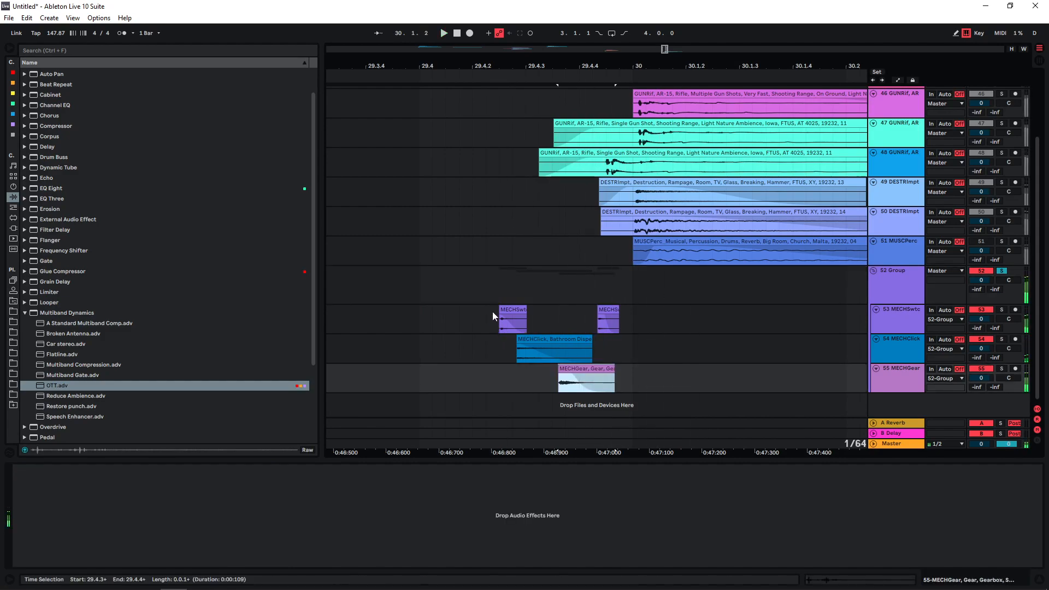
click(493, 314)
key(space)
click(465, 309)
key(space)
key(space)
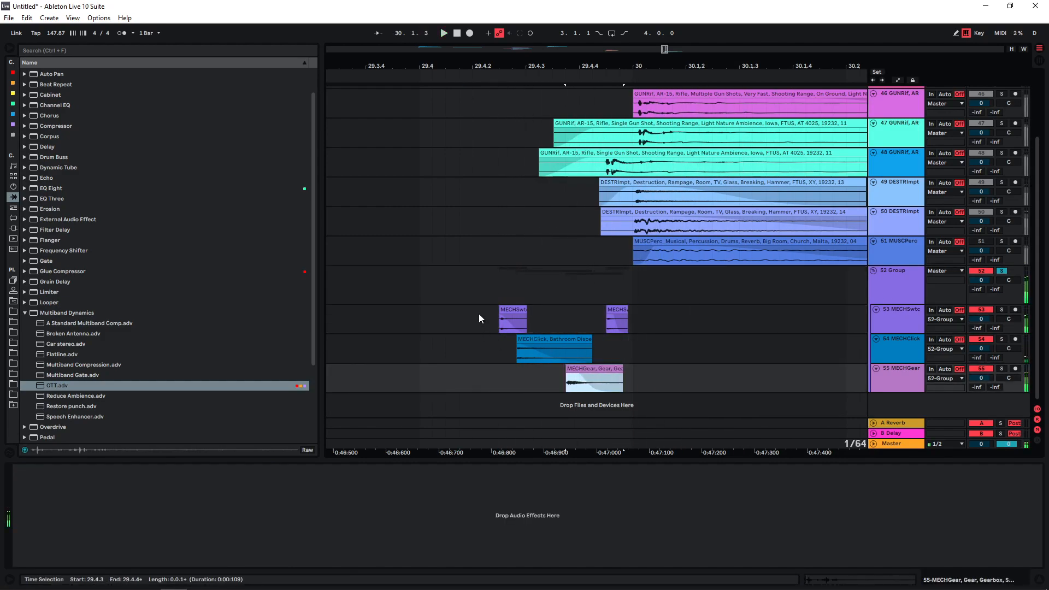
click(479, 315)
key(space)
Unsolo the mechanical group and replay the clicks together with the impact layers
click(1001, 271)
key(space)
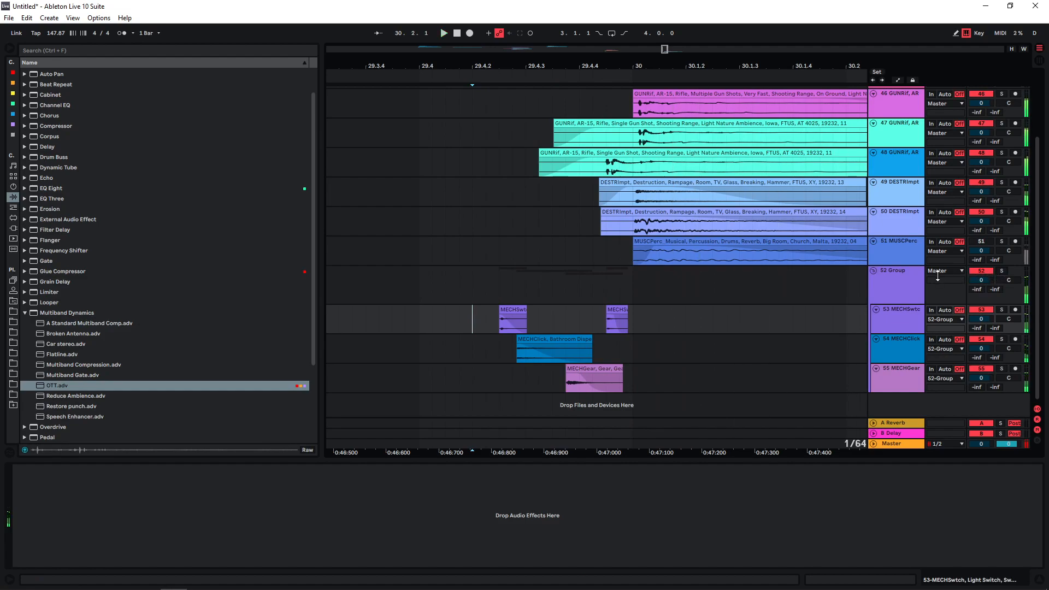
key(space)
key(space)
key(space)
key(space)
key(space)
Solo switch track 53, warp and loop its first clip, and audition it from a different switch hit starting at 8.1
double_click(513, 322)
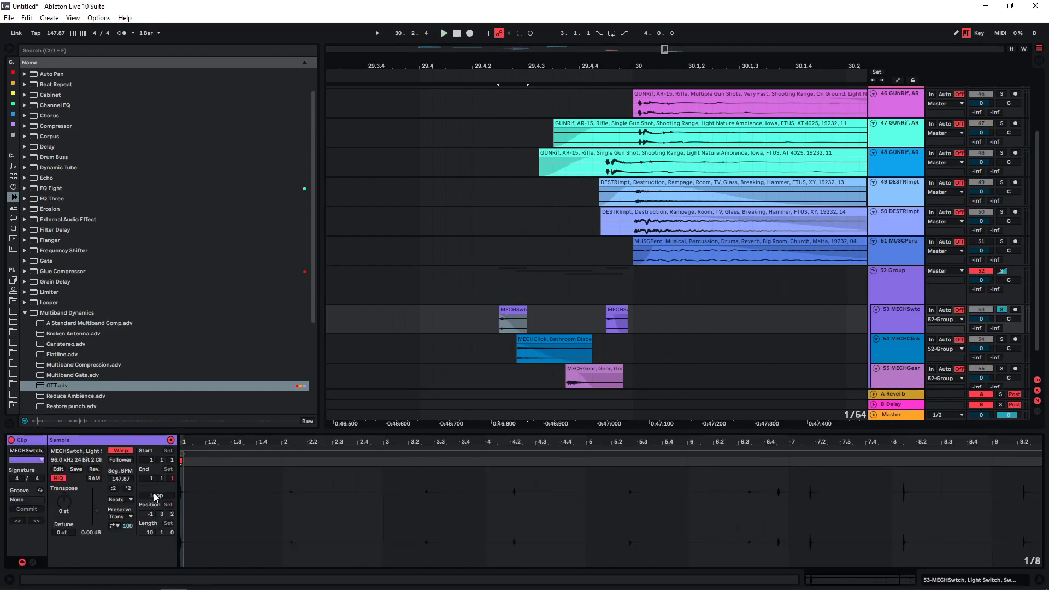
click(156, 496)
key(space)
key(space)
key(space)
key(space)
key(space)
key(space)
key(space)
Unsolo switch track 53 and replay the complete layered impact several times
click(1001, 311)
key(space)
key(space)
click(762, 304)
key(space)
key(space)
key(space)
key(space)
scroll(762, 304, down, 1)
key(space)
scroll(752, 301, up, 1)
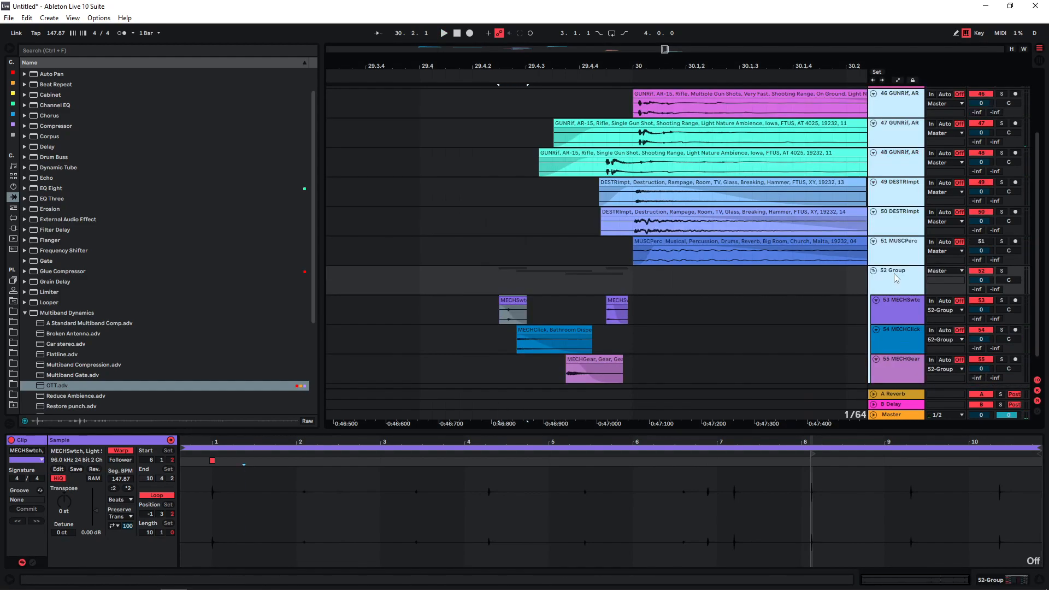
Group all impact and mechanical tracks and add EQ Eight, Glue Compressor, a bypassed Reverb, a second Glue Compressor and a Limiter
key(ctrl+g)
click(900, 129)
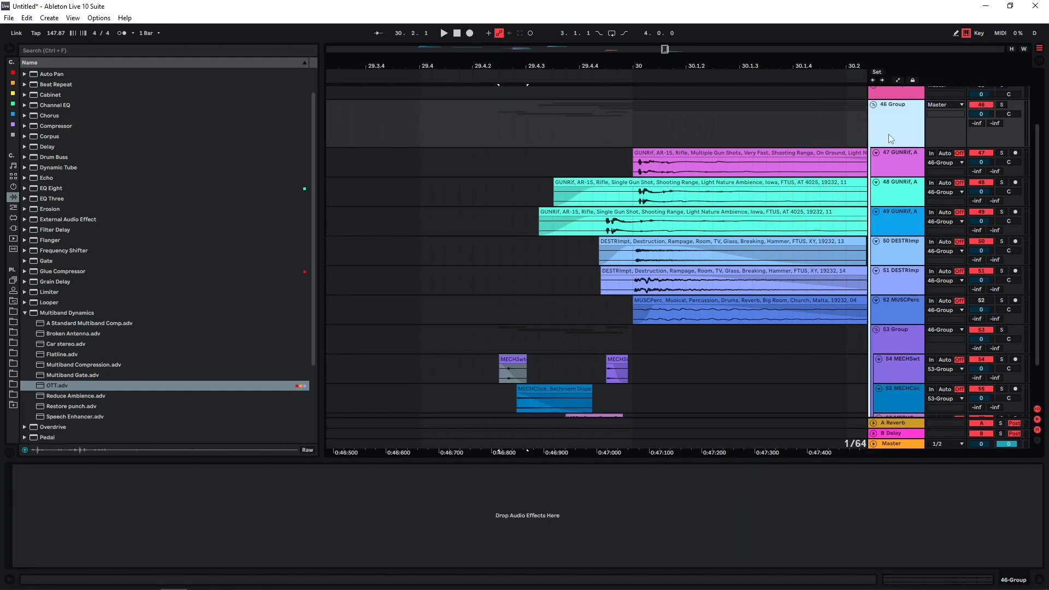
click(24, 314)
double_click(51, 188)
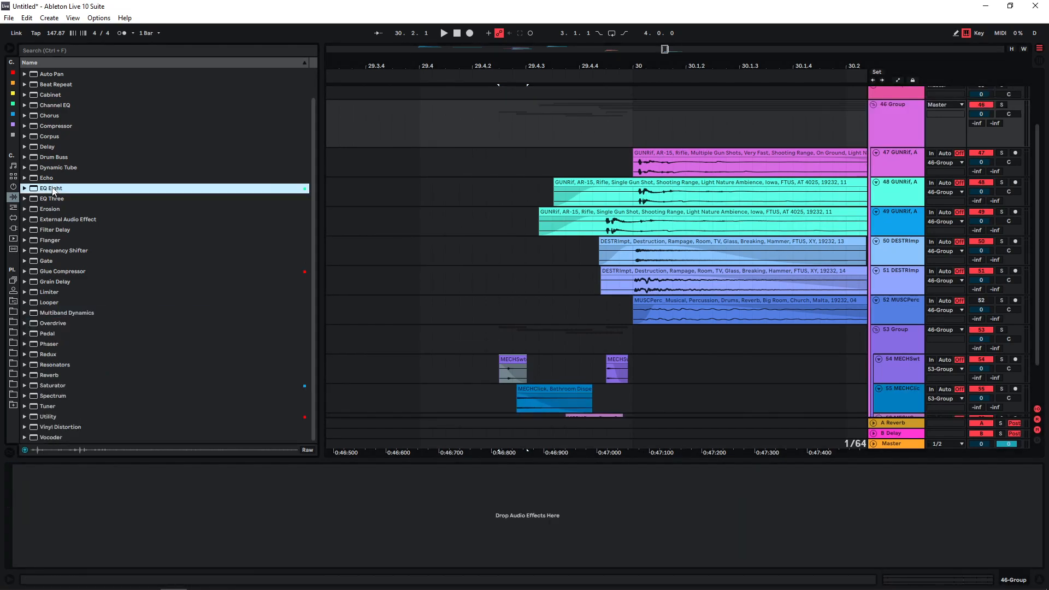
double_click(50, 273)
double_click(44, 374)
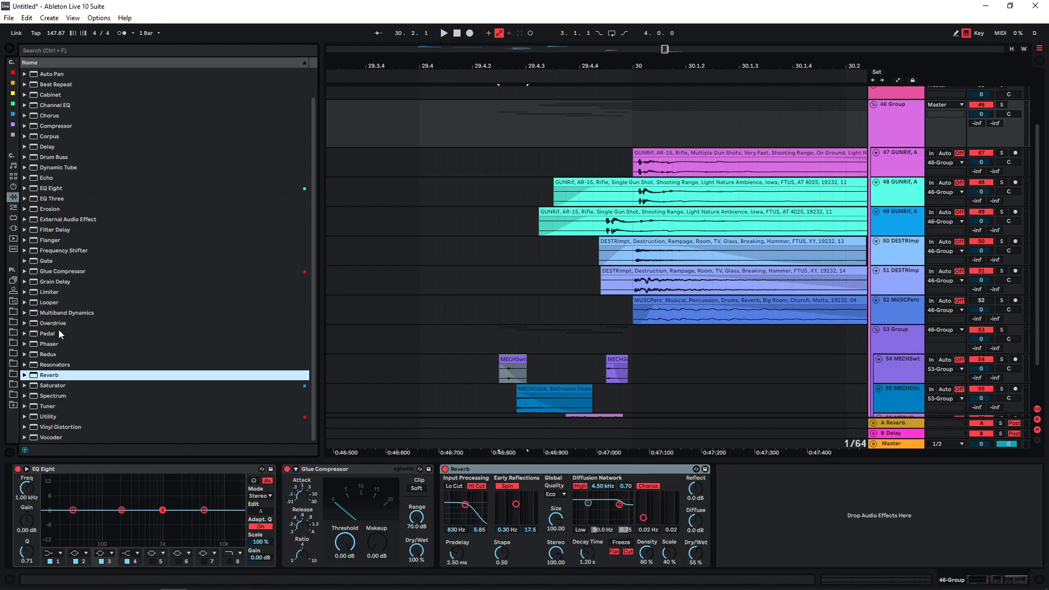
double_click(54, 271)
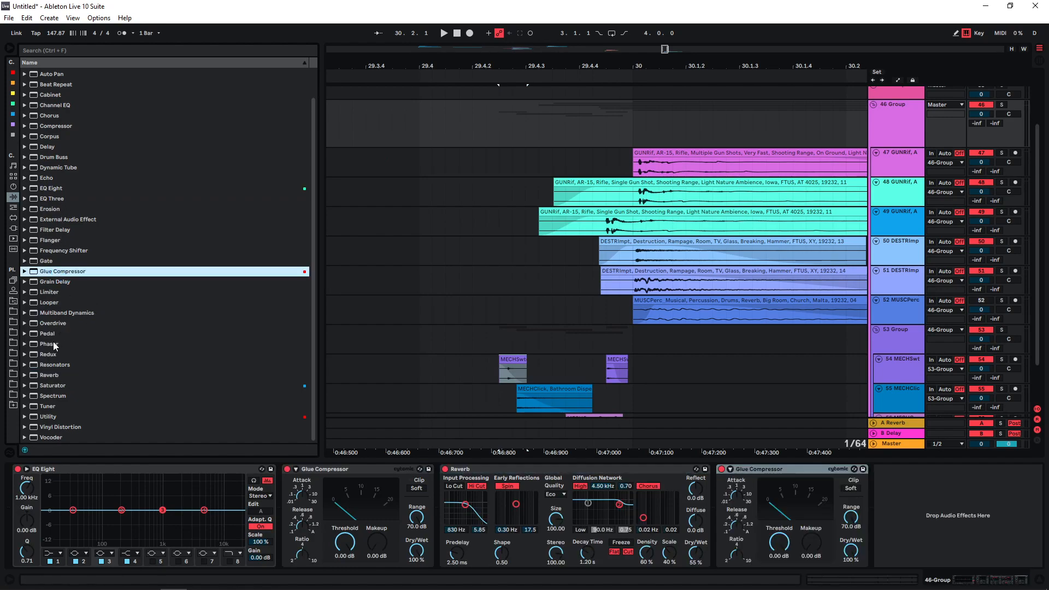
double_click(50, 292)
click(444, 469)
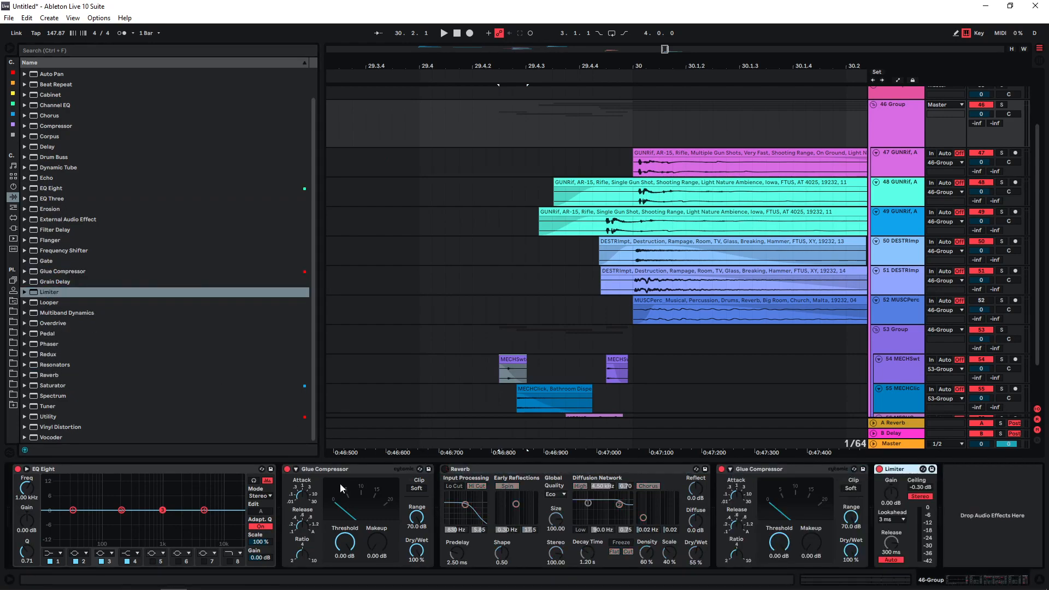
Shape the group's EQ Eight with a gentle low-mid cut near 216 Hz and a 1.61 dB boost at 3.83 kHz
key(space)
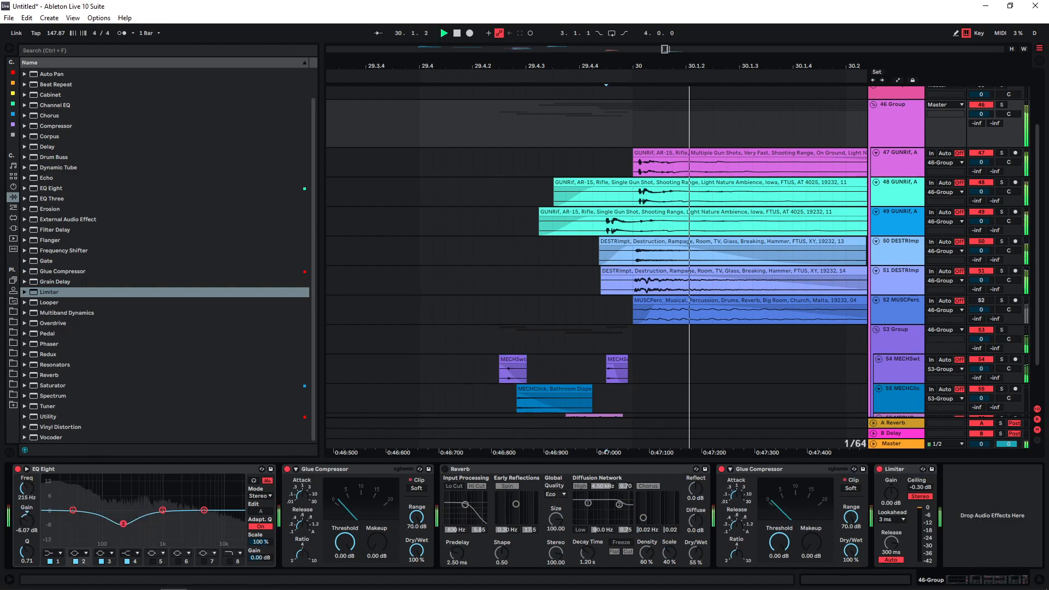
drag(124, 523, 121, 515)
key(space)
key(space)
key(space)
key(space)
key(space)
drag(204, 510, 197, 508)
Set the first Glue Compressor to soft clip with a -8.89 dB threshold and 5.87 dB makeup
key(space)
key(space)
click(416, 489)
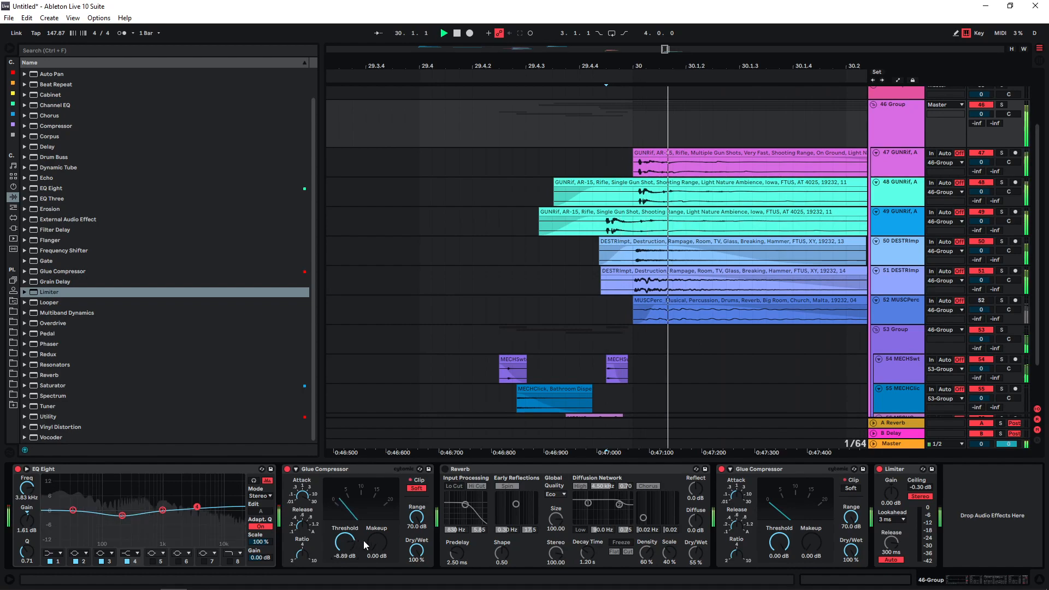
drag(383, 540, 387, 534)
Enable the Reverb with a 508 Hz high cut, High quality, size 165.97, stereo 105.71 and decay 2.43 s
drag(465, 505, 462, 512)
drag(463, 512, 462, 520)
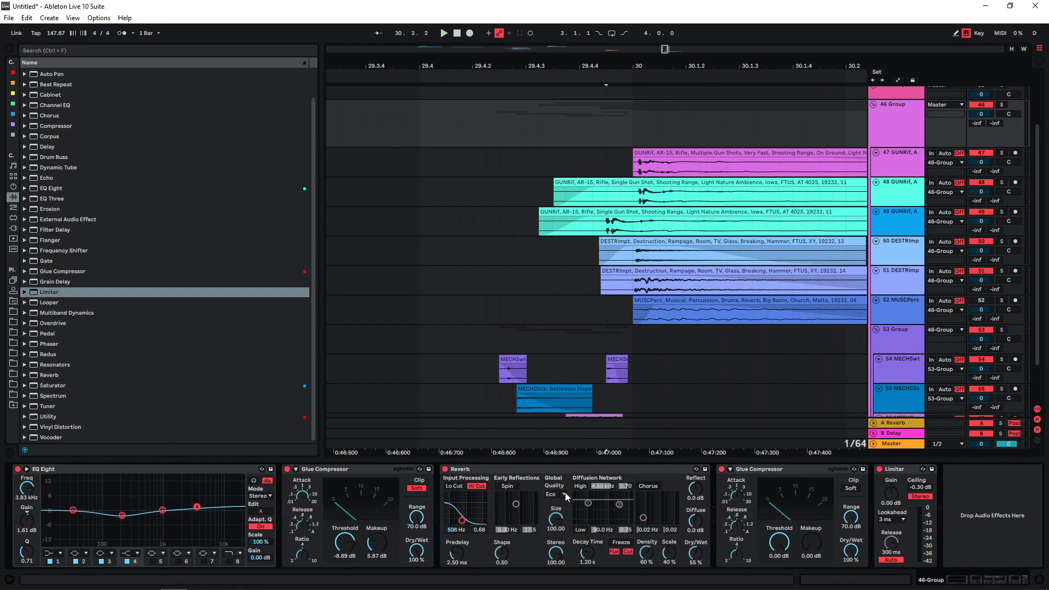
click(563, 495)
click(557, 519)
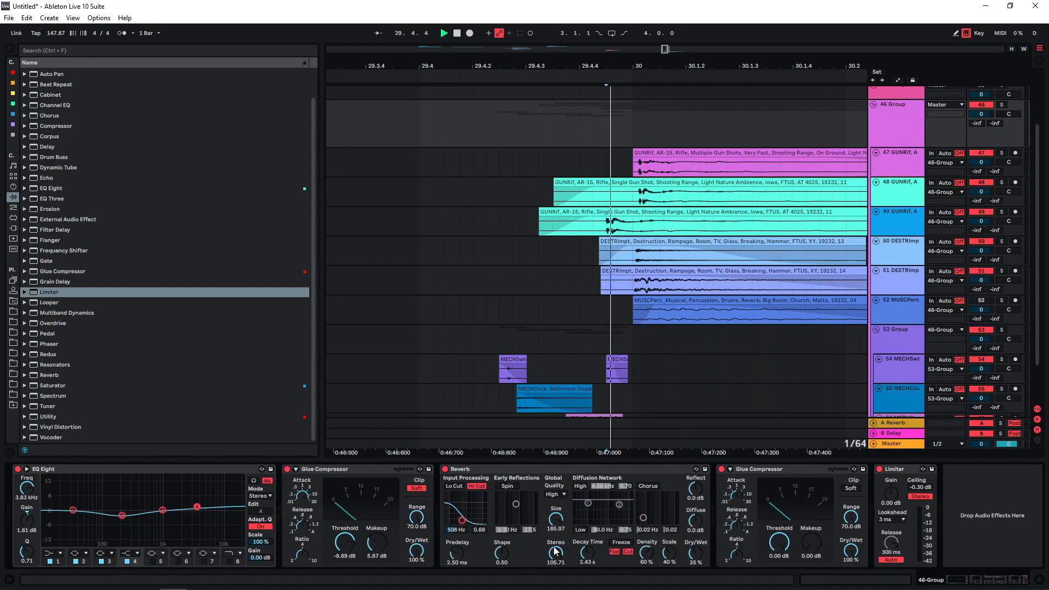
Replay the impact and set the Reverb's dry/wet to 40 %
key(space)
key(space)
key(space)
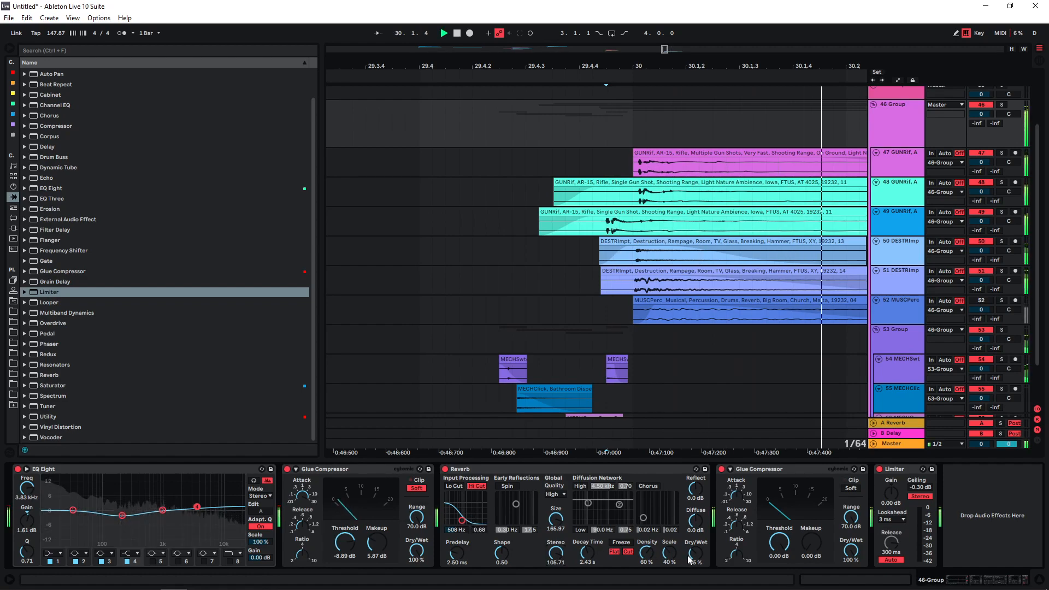
drag(691, 555, 692, 562)
key(space)
key(space)
key(space)
Set the second Glue Compressor to soft clip with a -7.30 dB threshold and 5.71 dB makeup, checking it in playback
drag(777, 548, 777, 562)
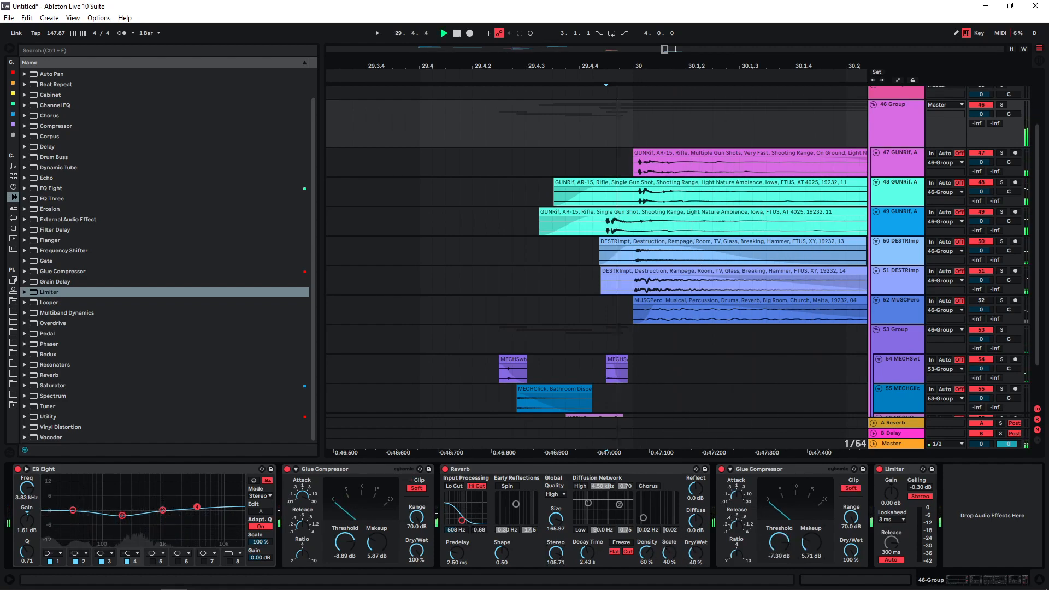
key(space)
key(space)
key(space)
Set the Limiter's gain to 1.80 dB and replay the impact
drag(891, 494, 890, 497)
key(space)
key(space)
key(space)
Duplicate the Reverb, wrap the copy in an Audio Effect Rack, duplicate its chain, and remove the Reverb from the second chain
click(540, 470)
key(ctrl+d)
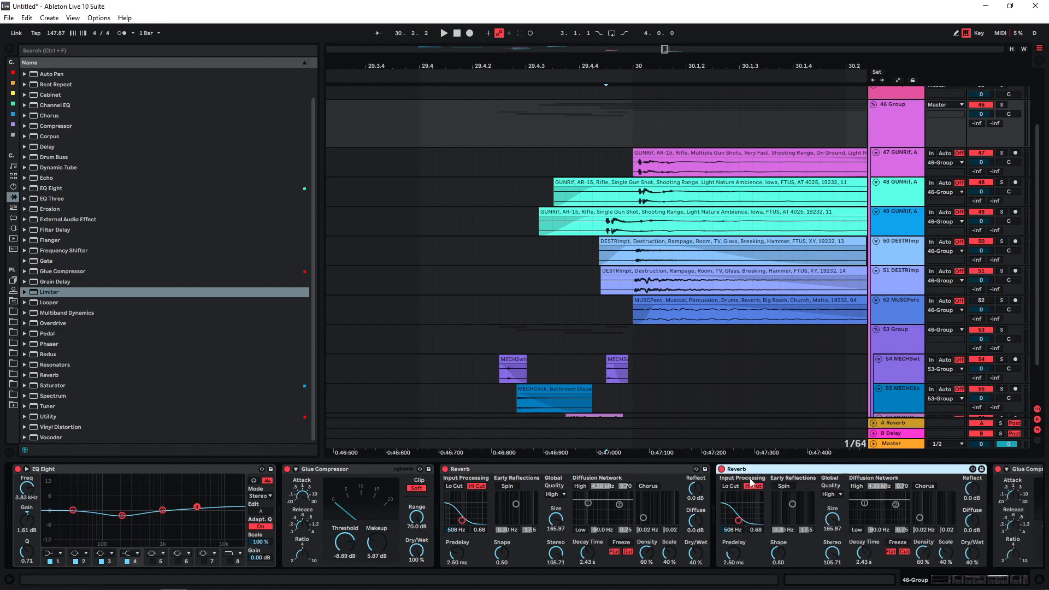
key(ctrl+g)
click(723, 481)
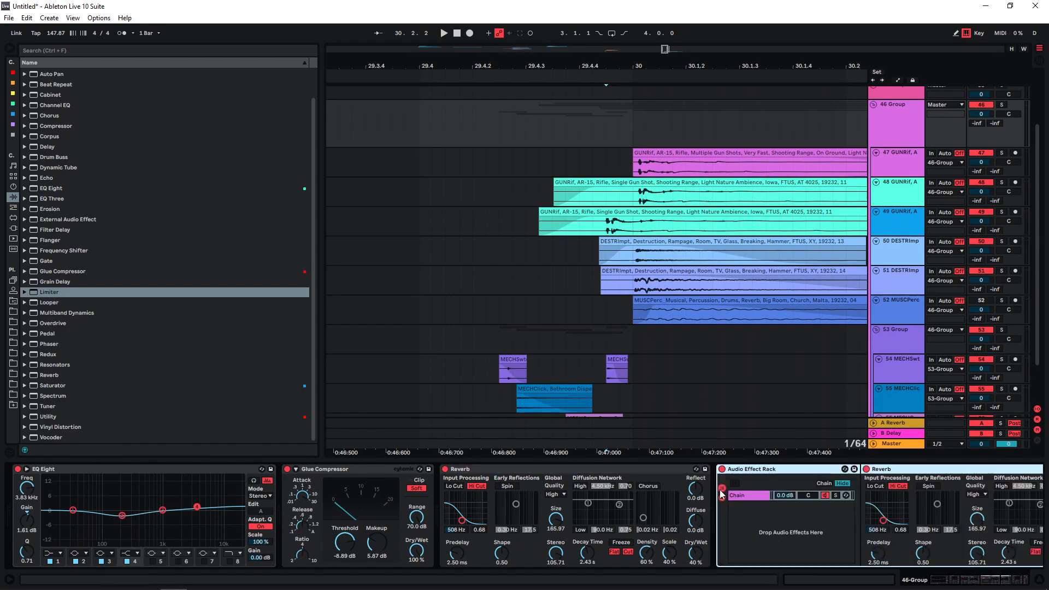
key(ctrl+d)
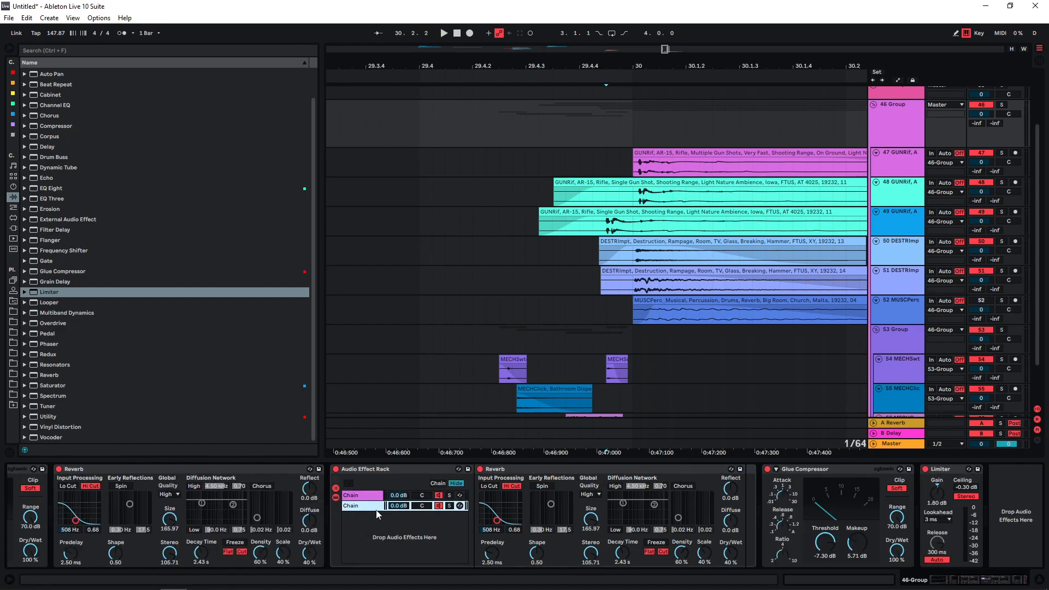
right_click(473, 473)
click(528, 500)
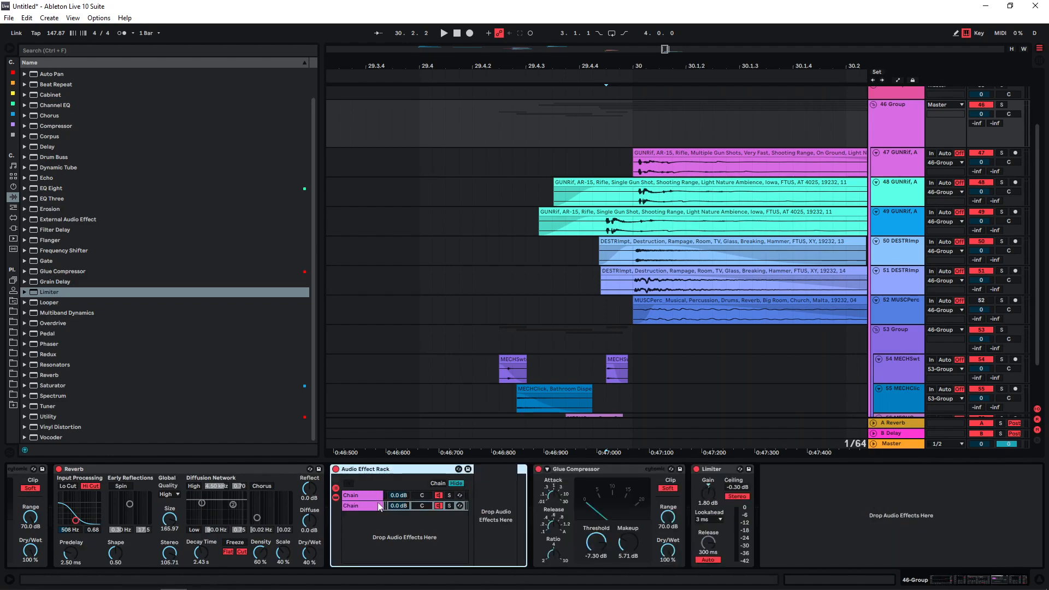
Set the first rack chain's Reverb to 100 % wet and add an EQ Eight after it
click(370, 506)
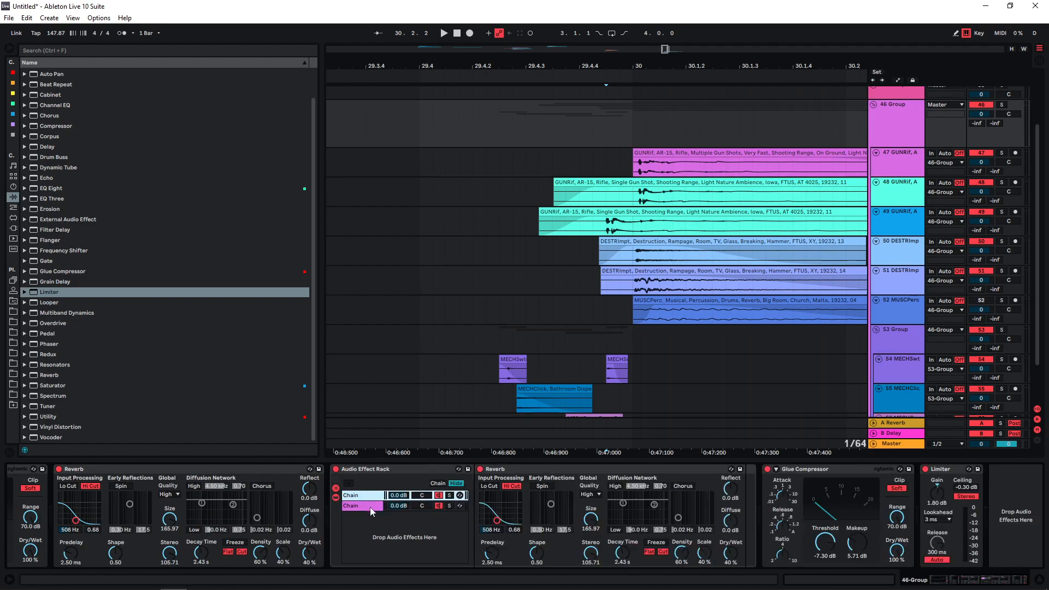
drag(726, 550, 726, 514)
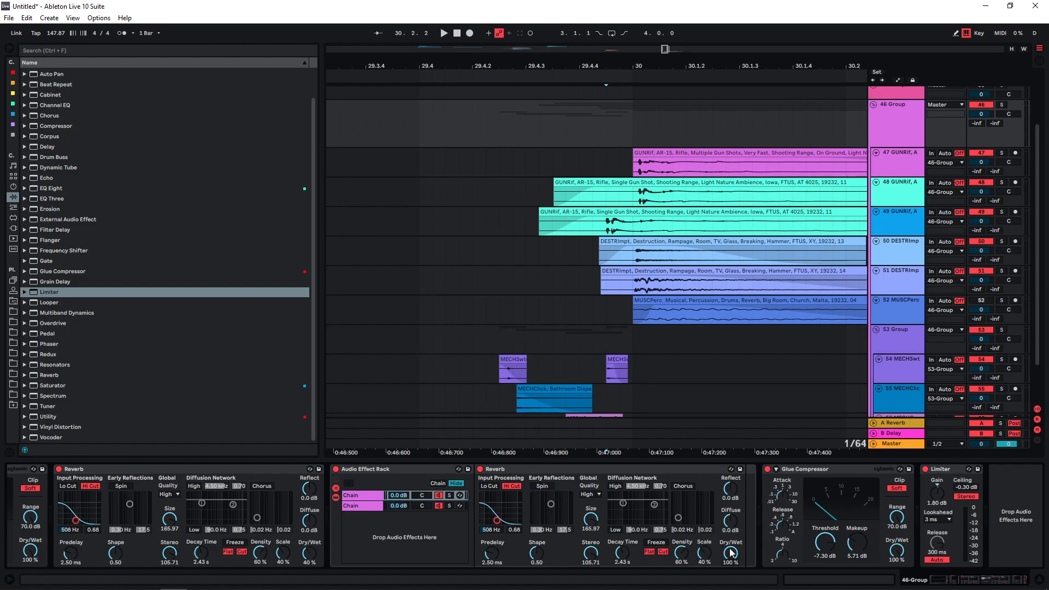
drag(52, 188, 727, 494)
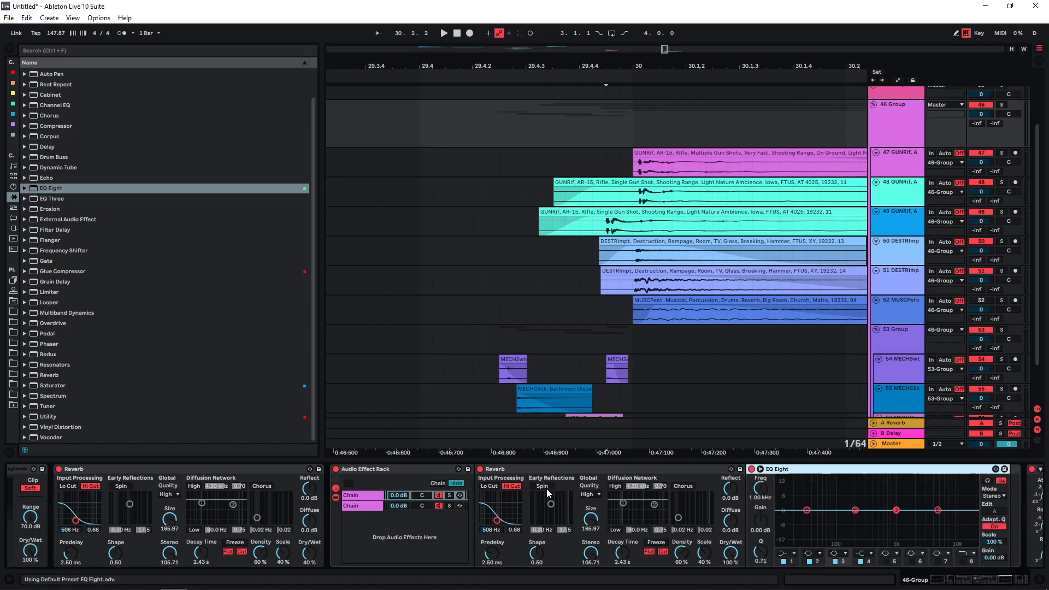
Boost the lows and roll off the highs in the rack's EQ Eight, with band 3 at 69.6 Hz and 2.60 dB
drag(854, 511, 814, 490)
drag(900, 510, 815, 485)
drag(839, 527, 840, 516)
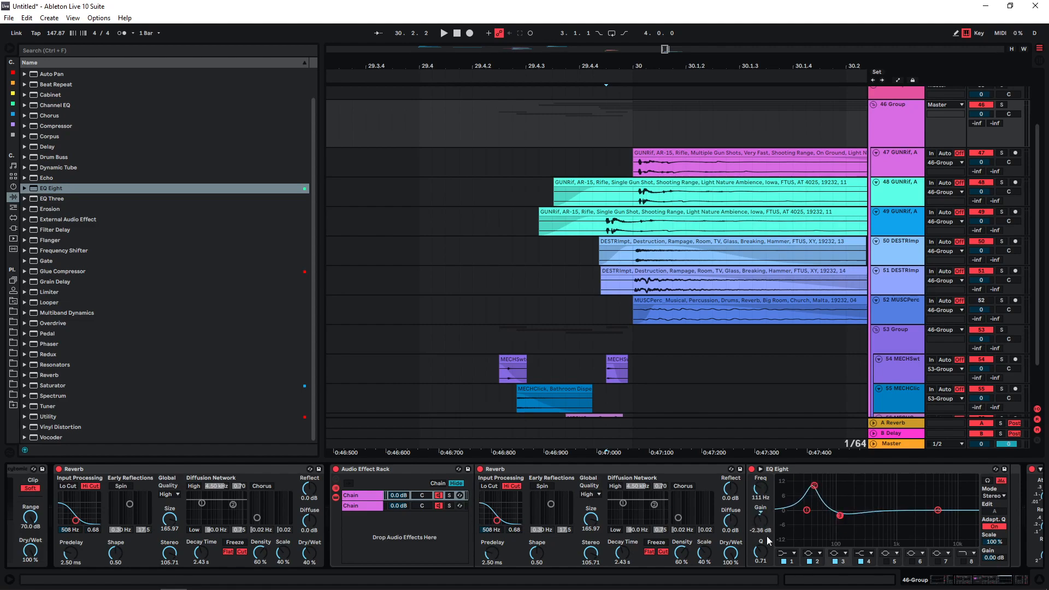
key(space)
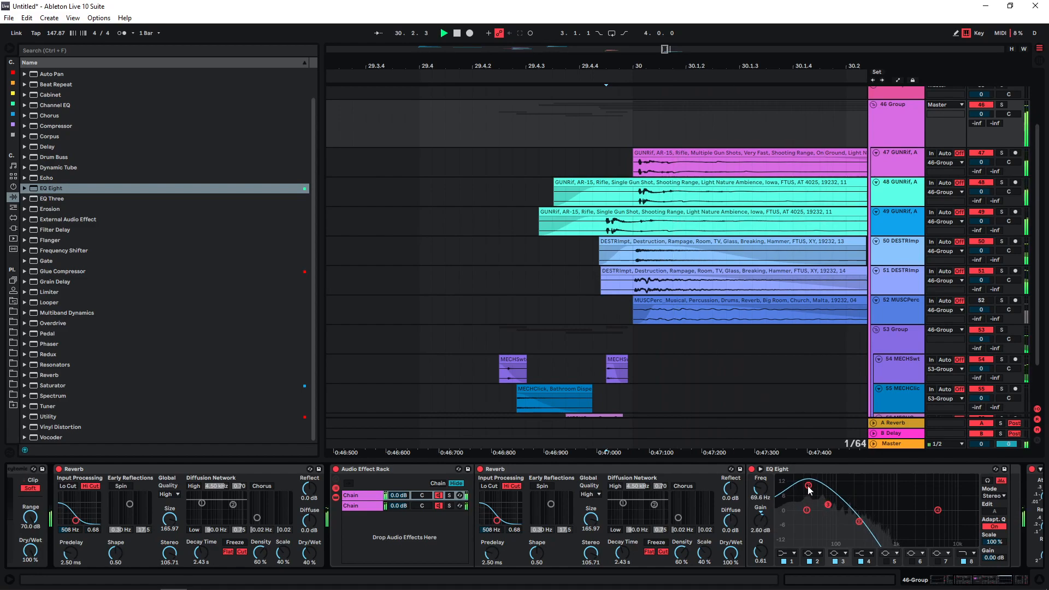
drag(808, 488, 806, 496)
key(space)
key(space)
Move the Bathroom Dispenser click to 29.4.3 with 8.19 dB gain, shift the first switch clip slightly later, and replay the sound
click(499, 331)
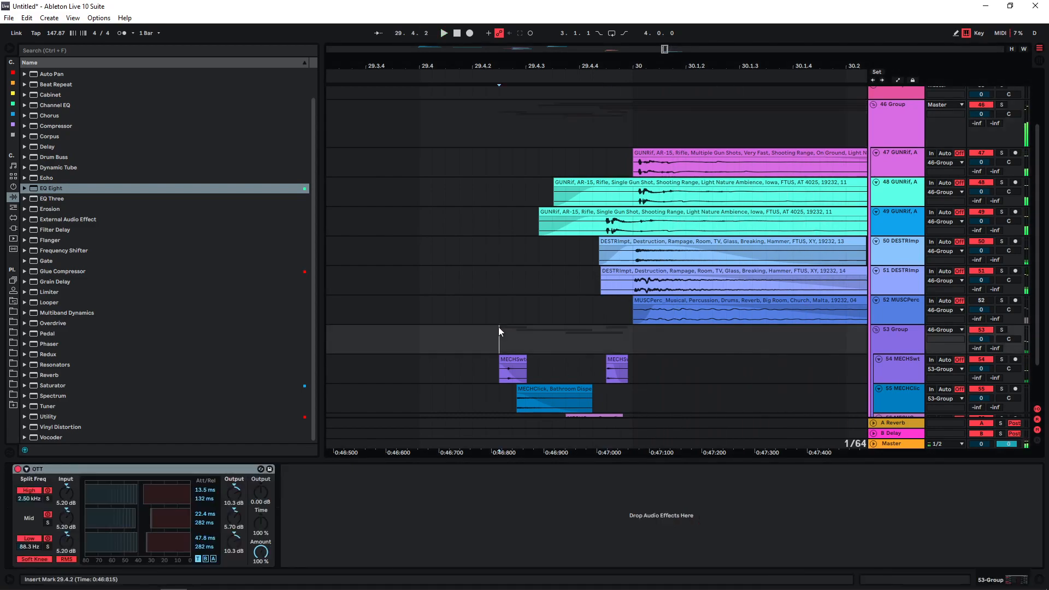
click(887, 133)
drag(536, 387, 558, 385)
drag(558, 385, 558, 385)
drag(517, 359, 531, 359)
key(space)
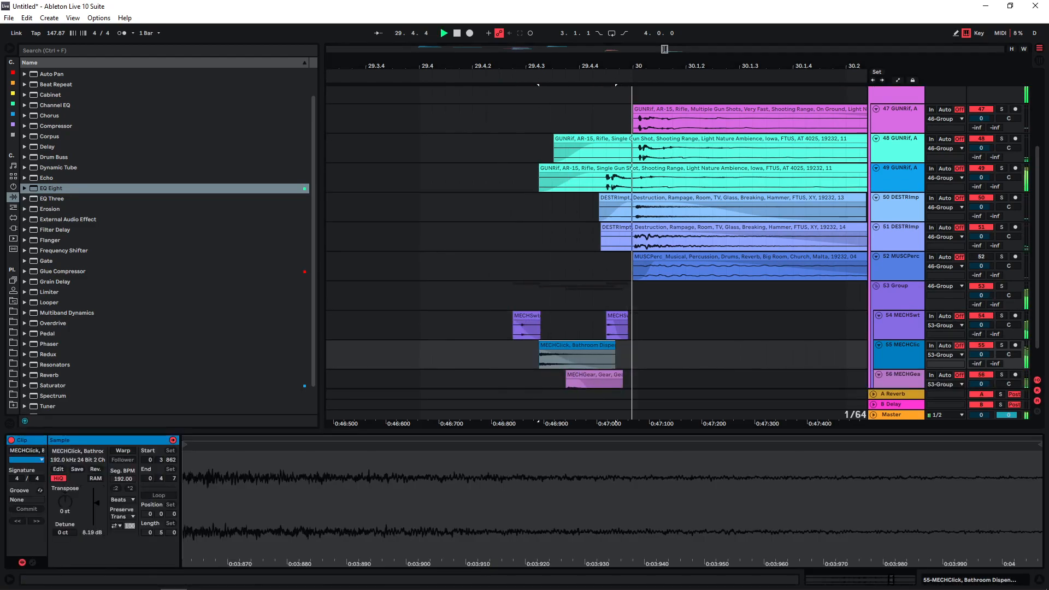
key(space)
key(space)
key(space)
key(space)
Open the multiple gunshots clip on track 47 for editing
click(887, 338)
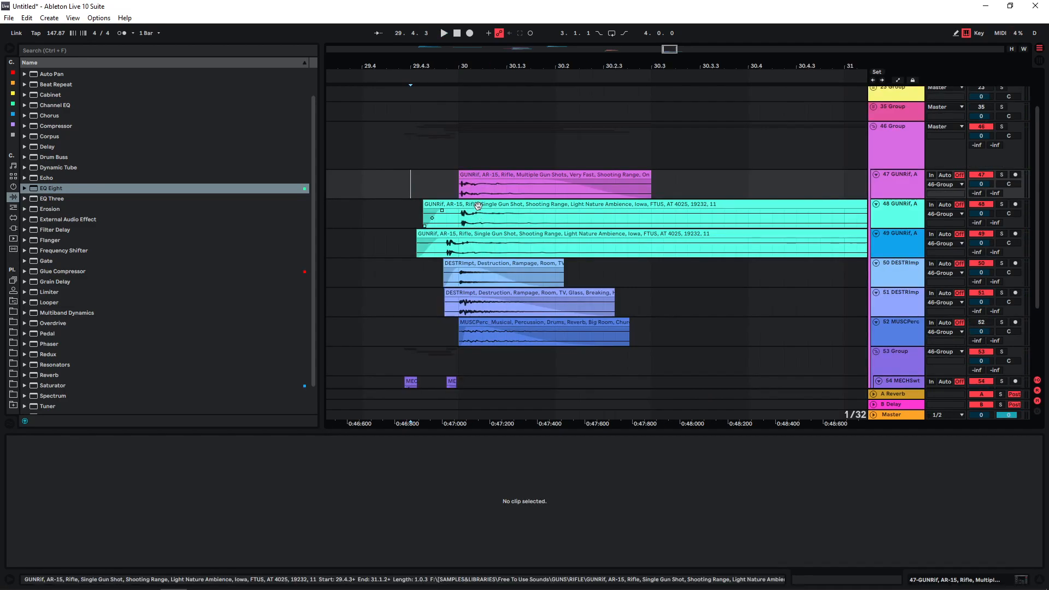
click(506, 196)
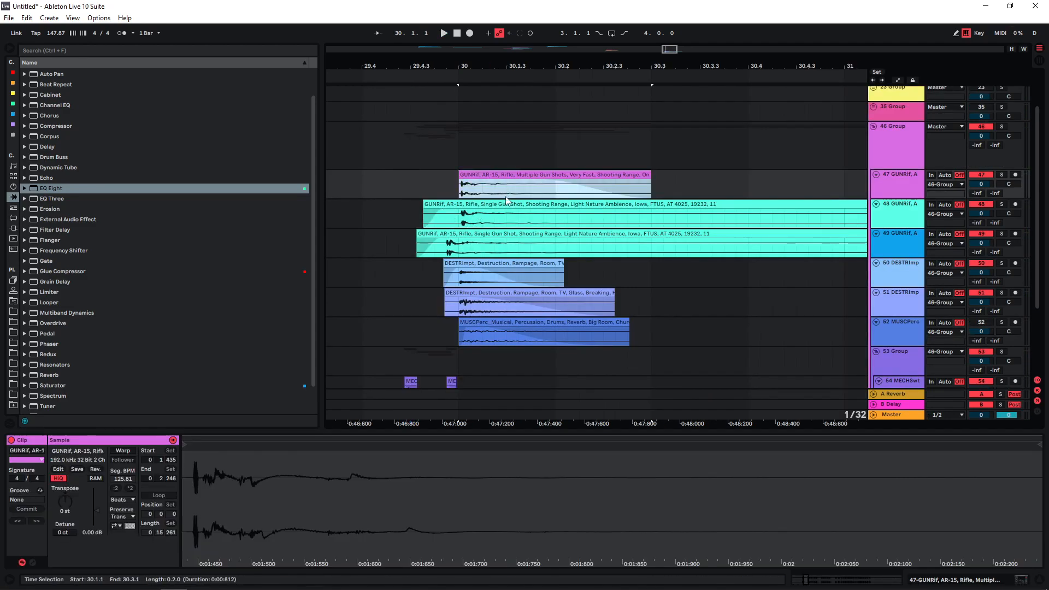